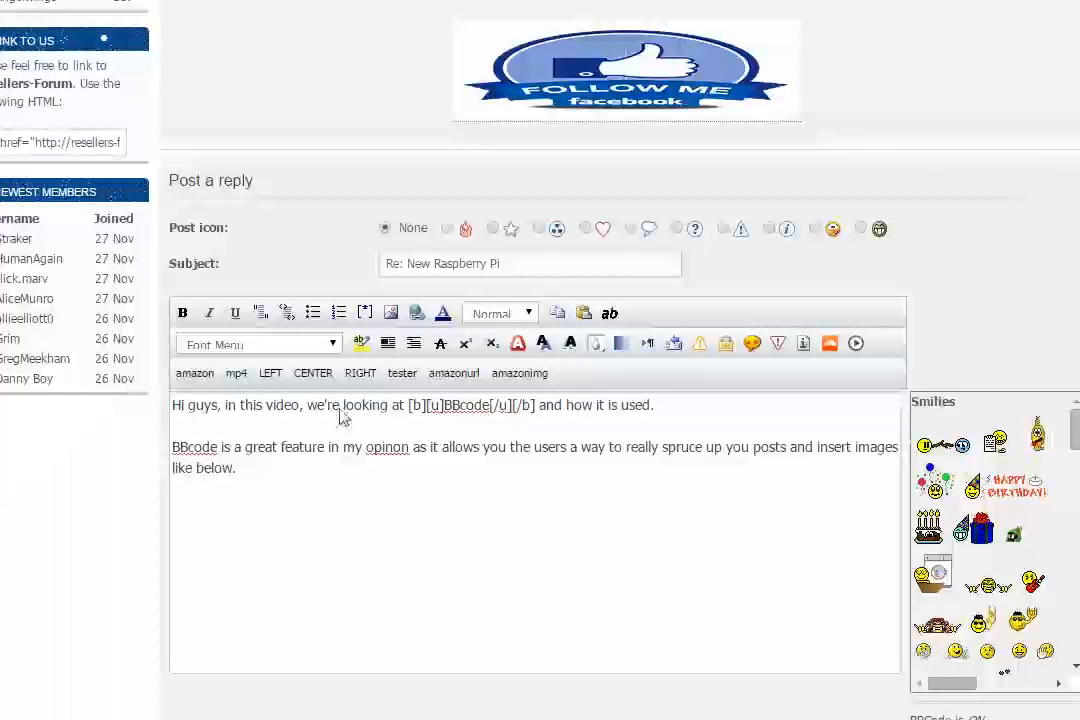
Step: Insert spaces after the opening [b] and [u] tags in front of BBcode in the reply's first line
left_click(352, 523)
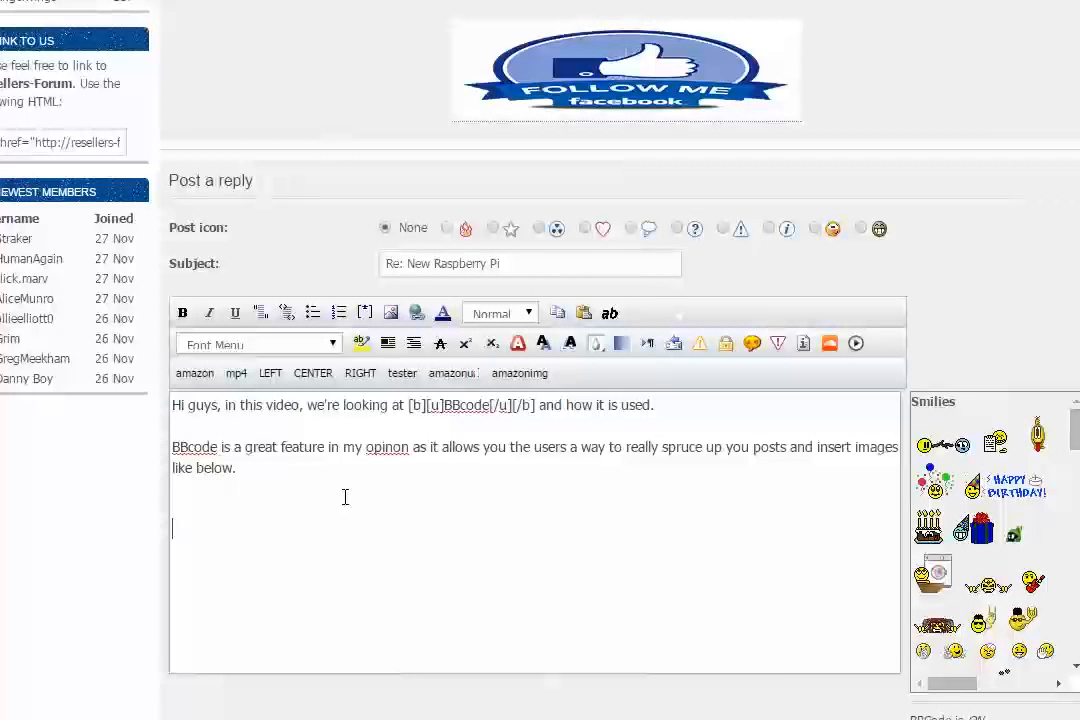
left_click(537, 405)
left_click_drag(537, 405, 408, 405)
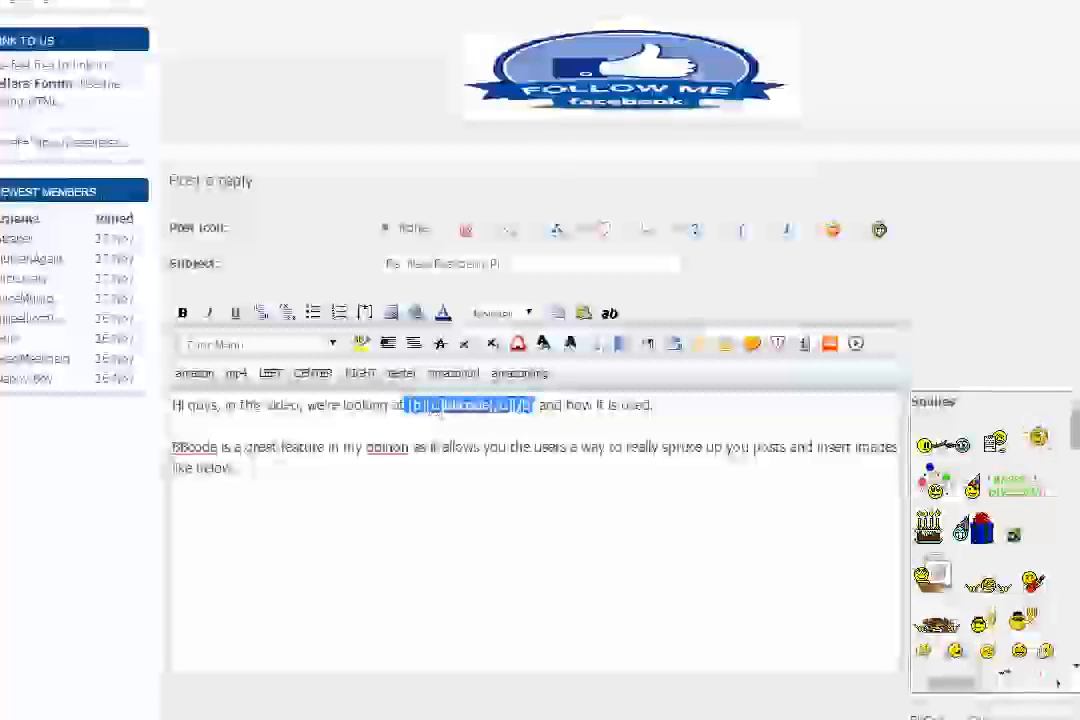
left_click(431, 405)
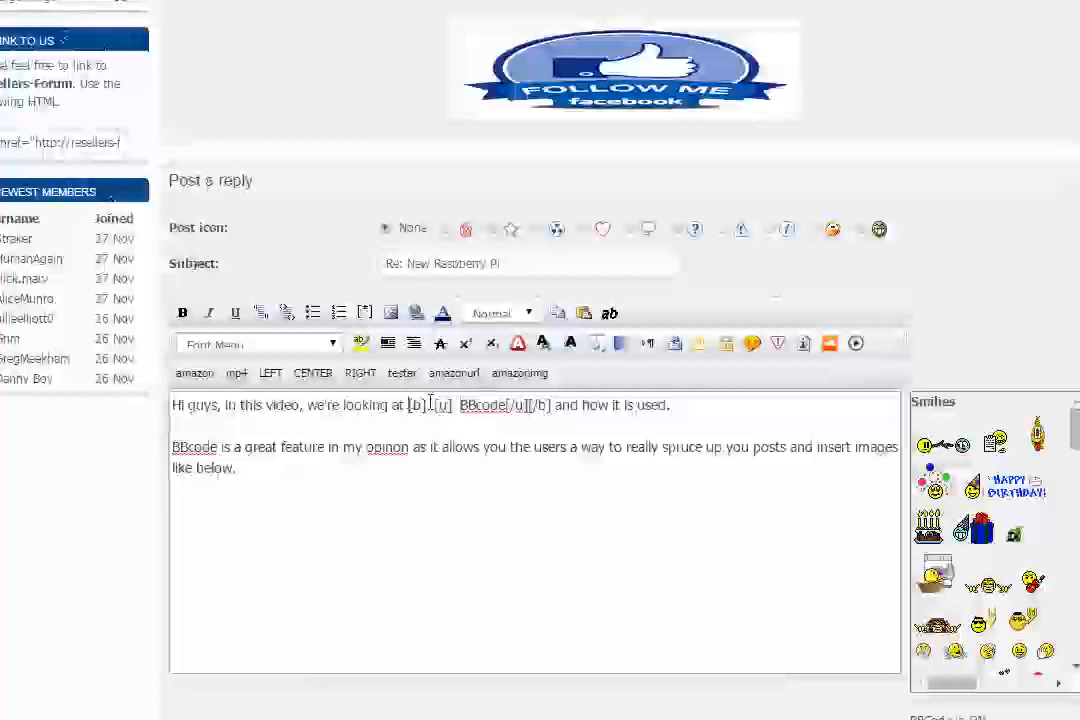
left_click_drag(409, 405, 431, 403)
left_click(437, 405)
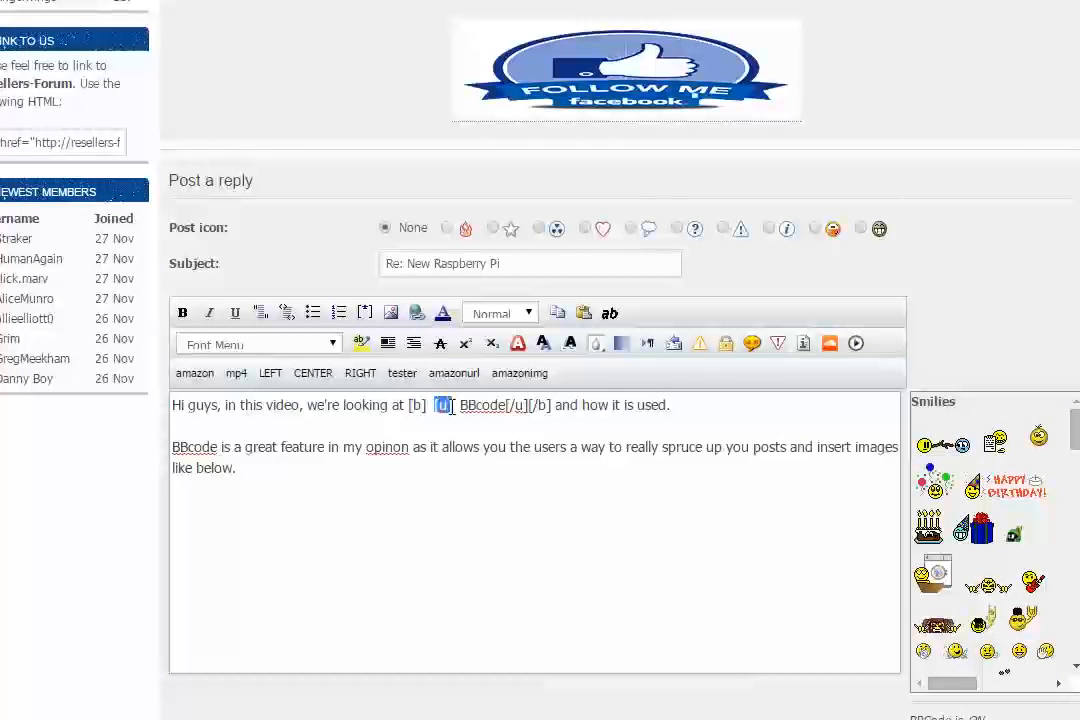
left_click_drag(409, 405, 427, 405)
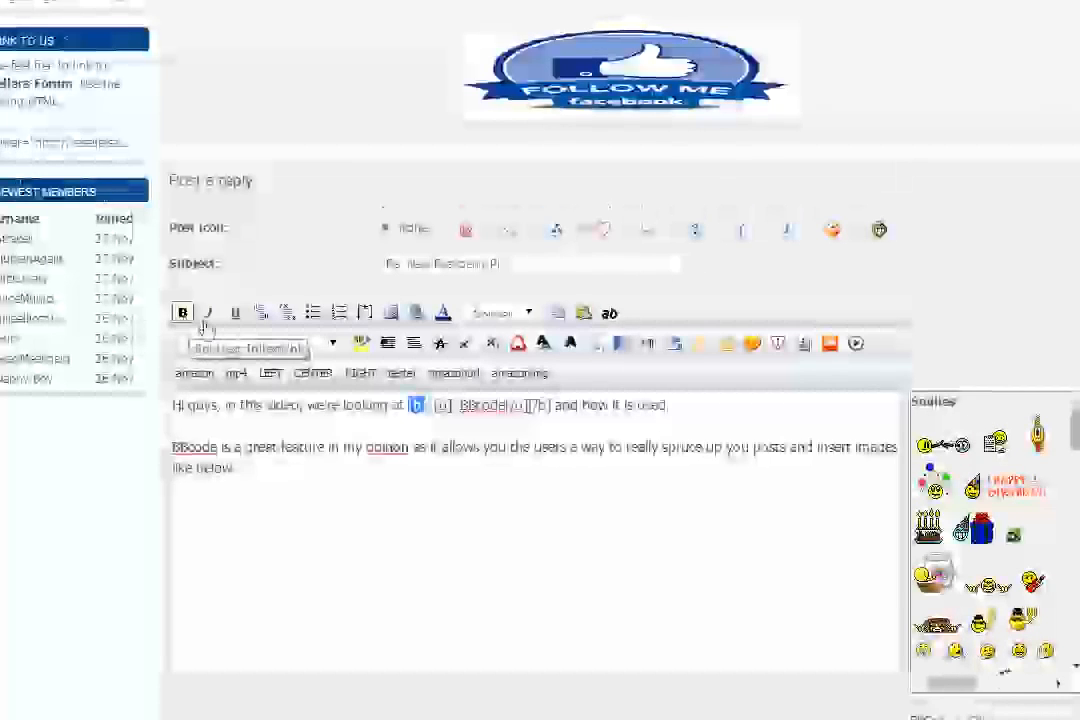
left_click(441, 405)
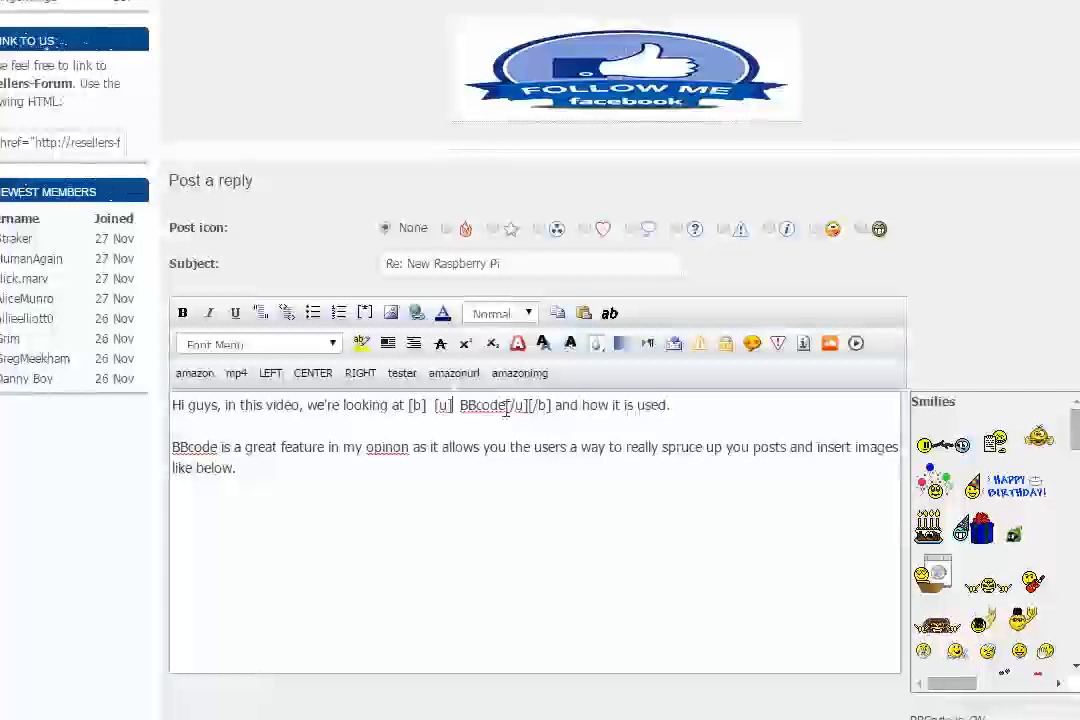
Step: Insert spaces before the closing [/u] and [/b] tags that follow BBcode
left_click(507, 408)
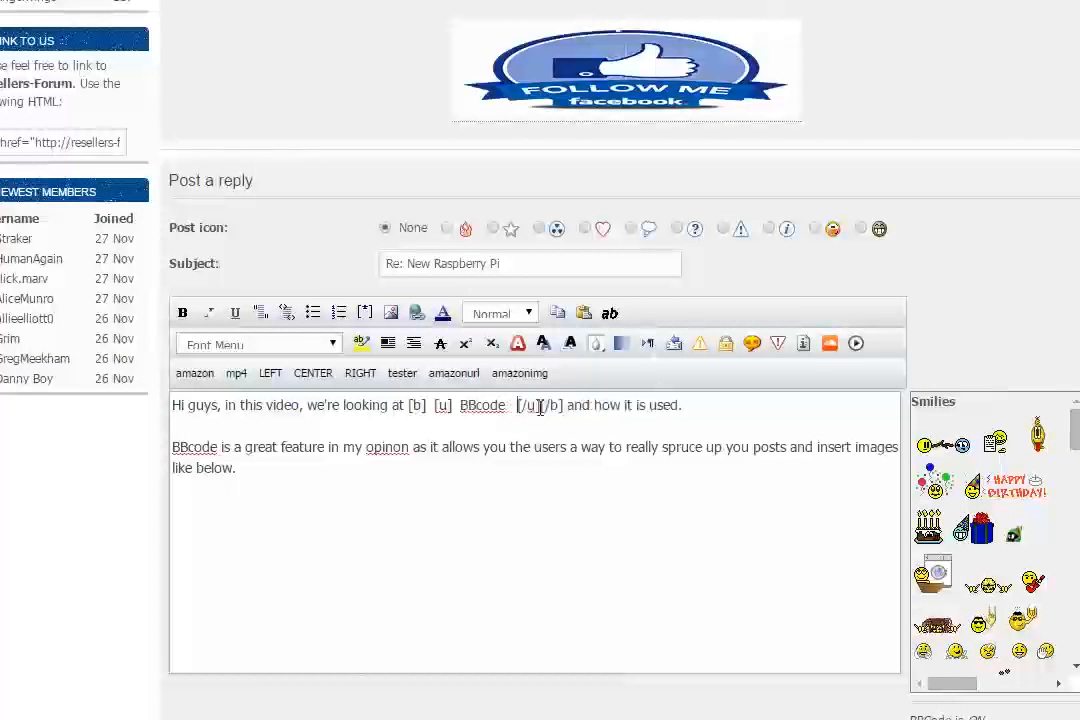
left_click(540, 406)
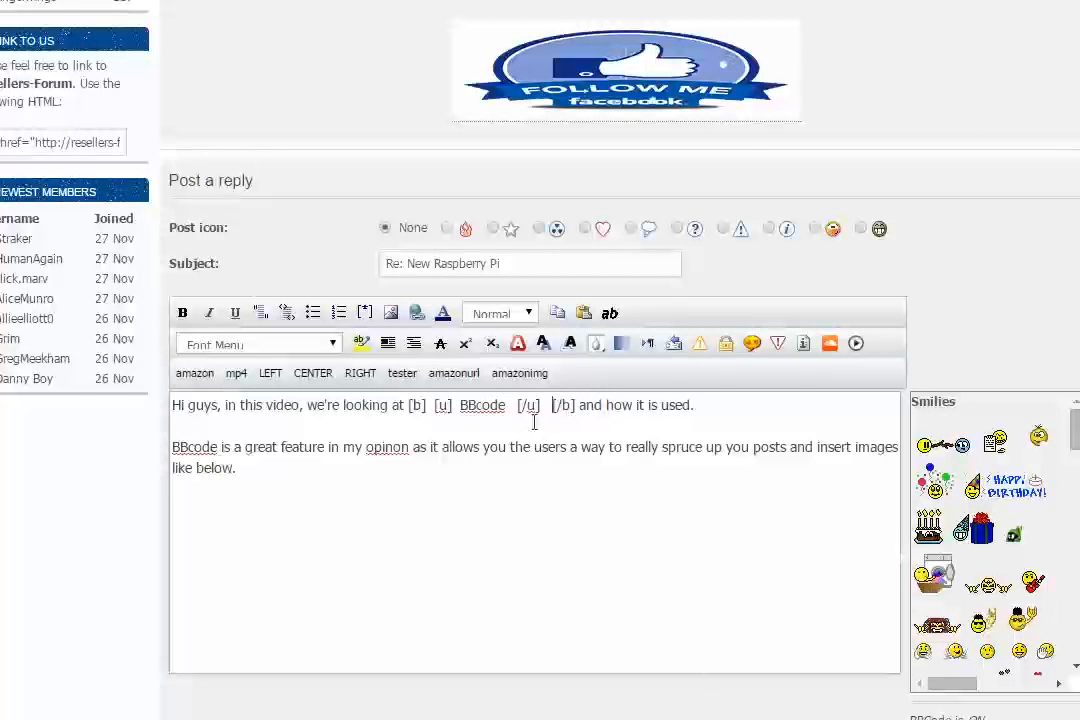
left_click_drag(517, 406, 543, 405)
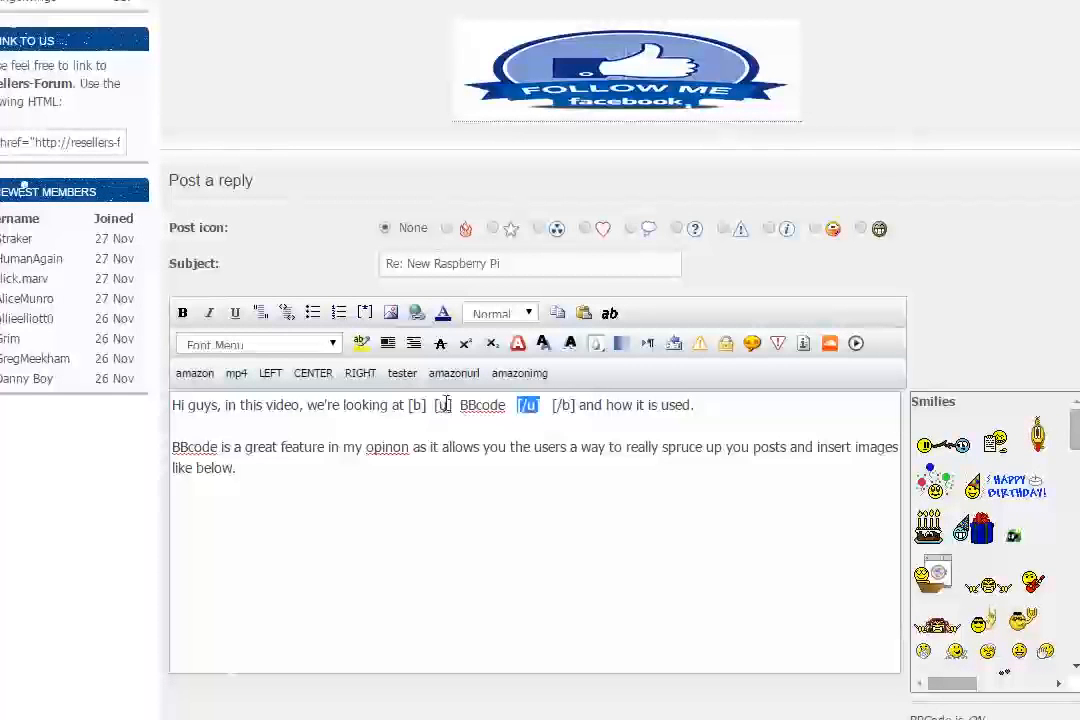
left_click(520, 405)
left_click_drag(519, 405, 541, 405)
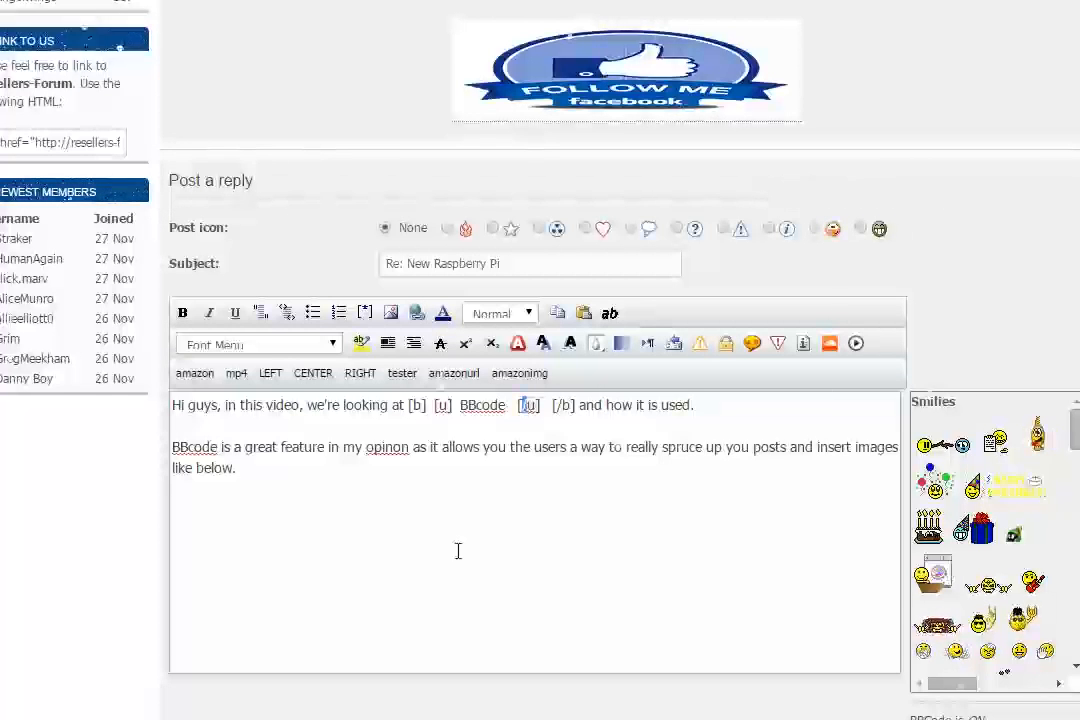
left_click(437, 416)
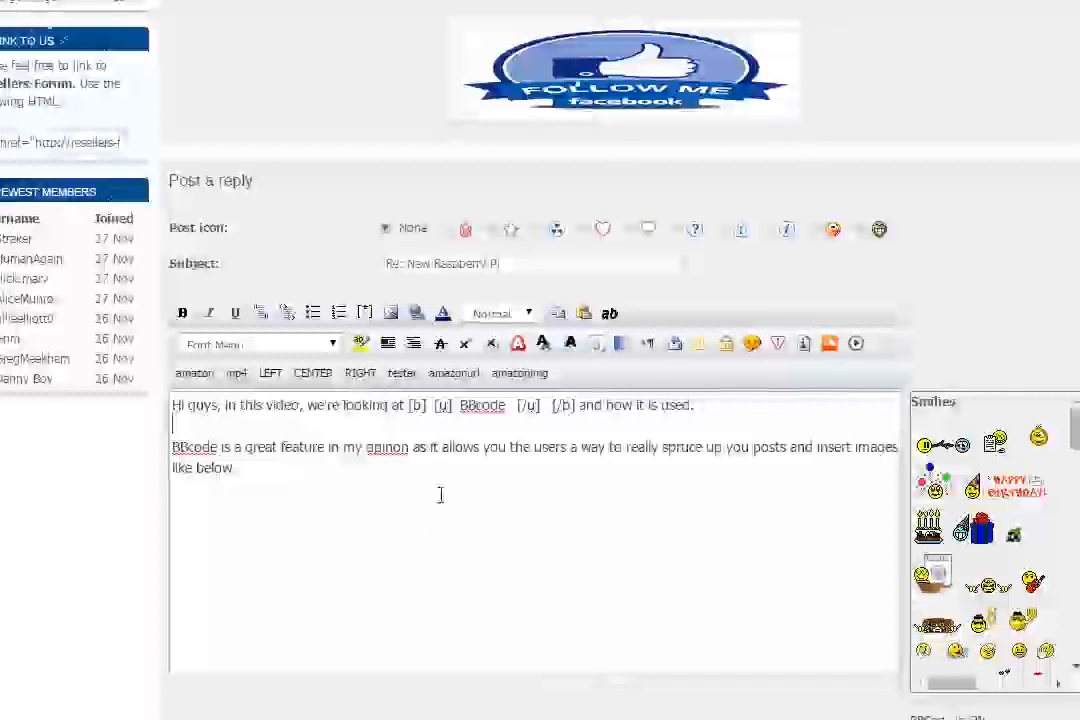
Step: Examine the nesting order of the opening and closing bold and underline tags around BBcode
left_click(440, 494)
key("Return")
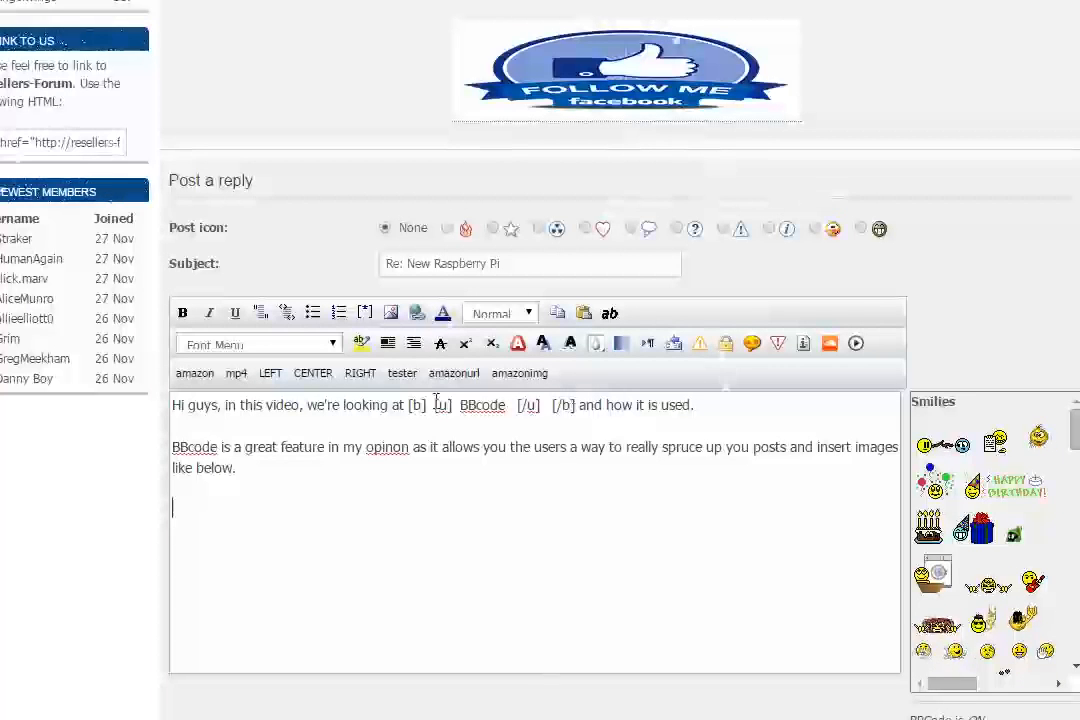
left_click_drag(431, 405, 405, 405)
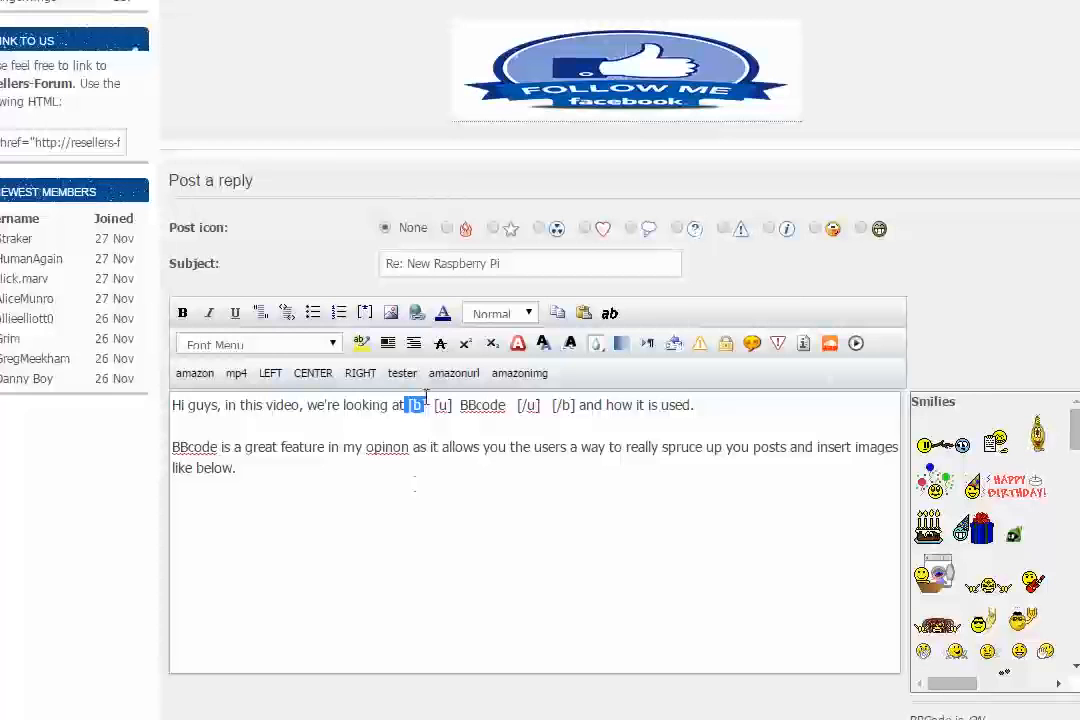
left_click_drag(431, 405, 452, 405)
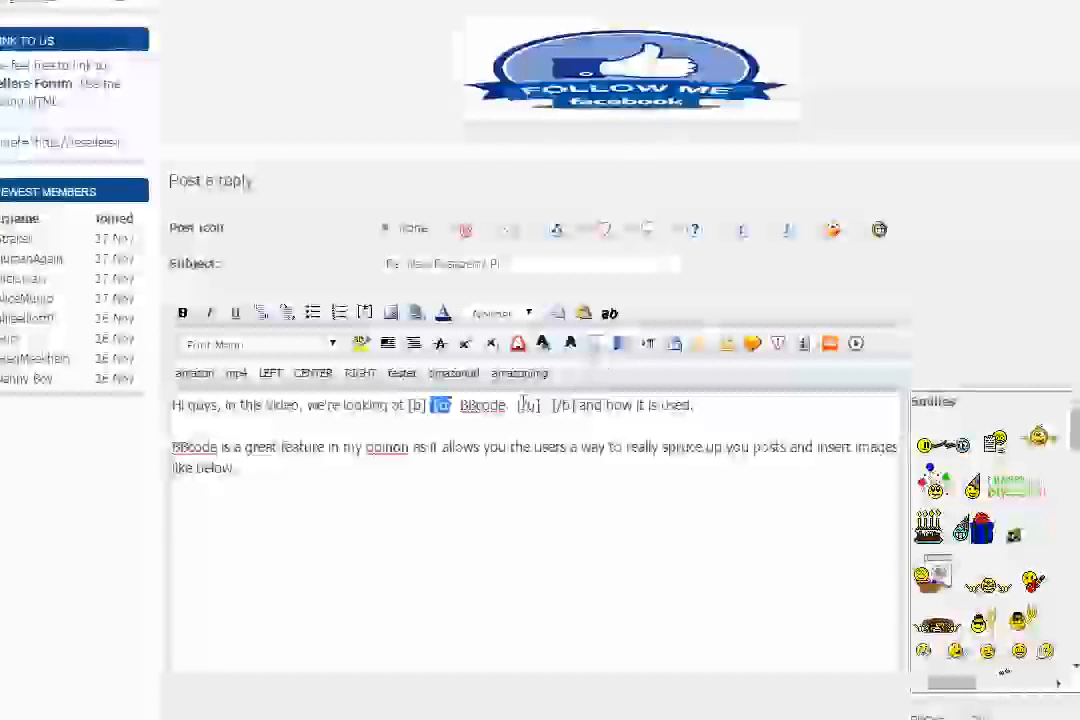
left_click(518, 406)
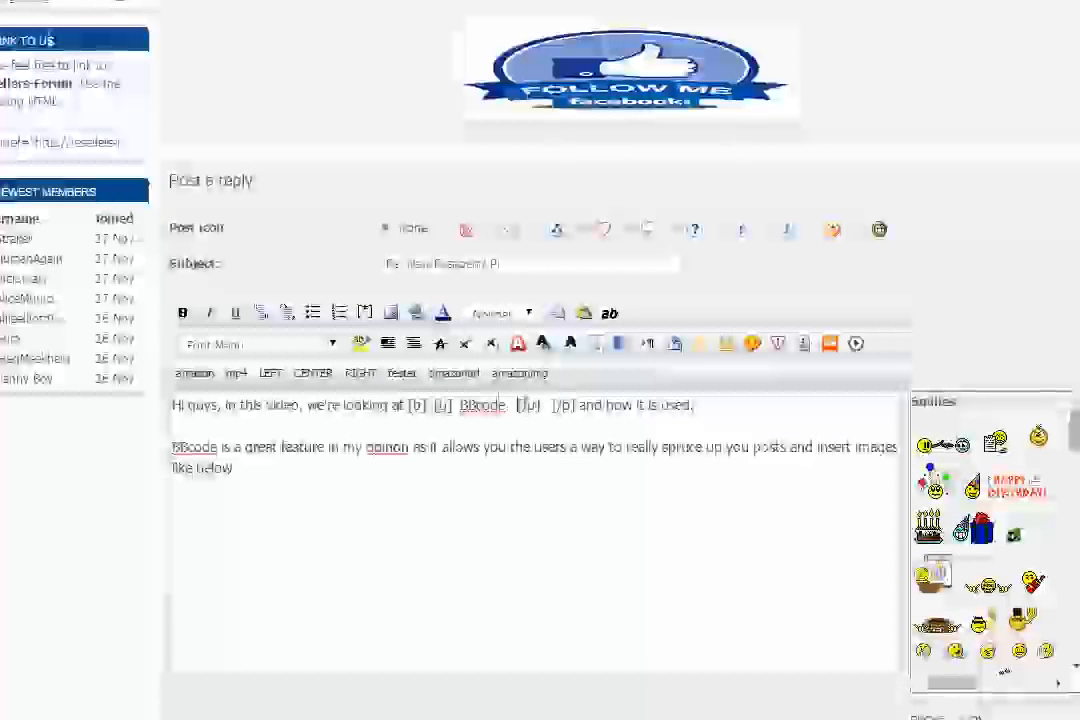
left_click(544, 409)
left_click_drag(452, 405, 437, 405)
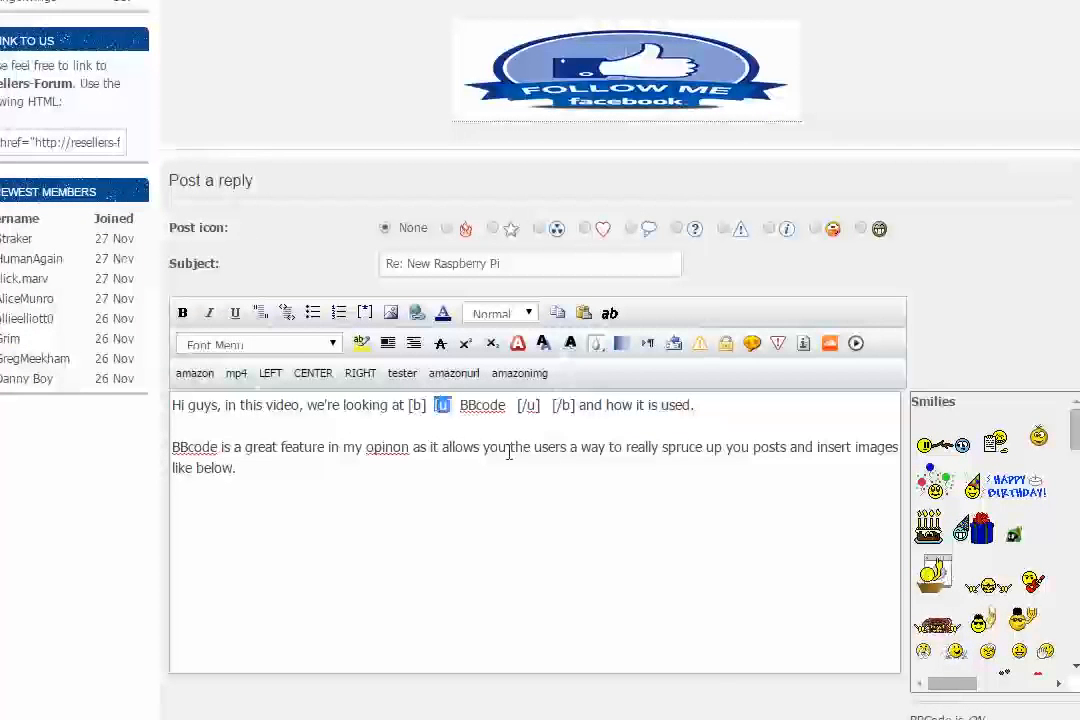
left_click_drag(516, 406, 576, 405)
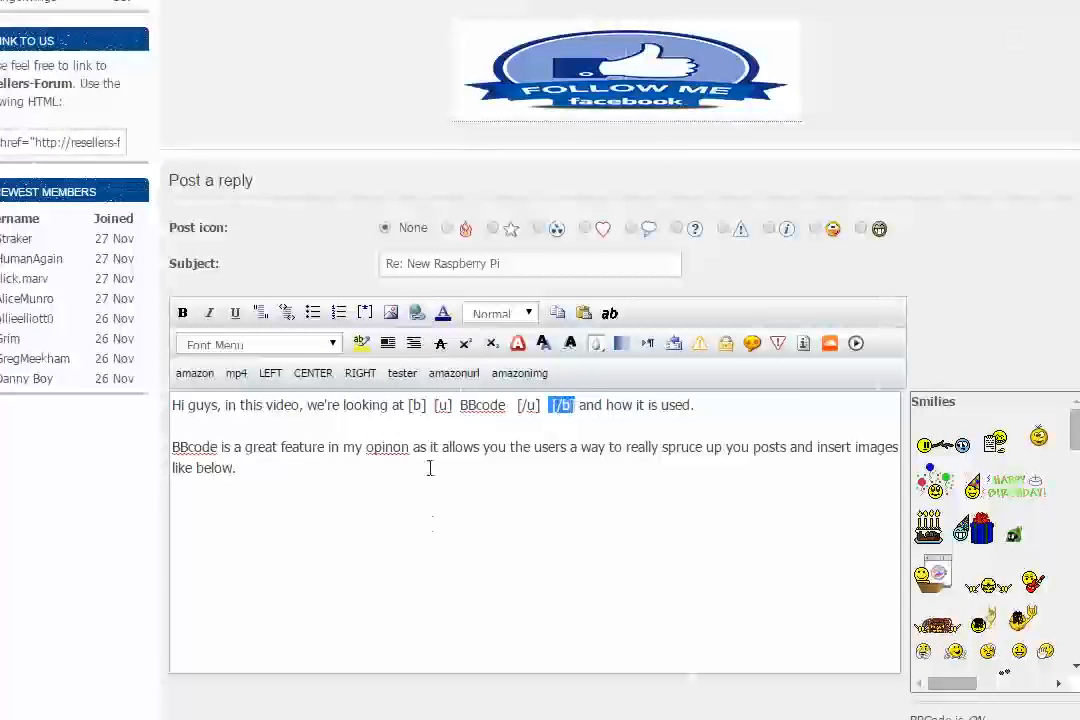
Step: Wrap the bold and underlined BBcode text in [center] and [/center] tags
left_click(408, 405)
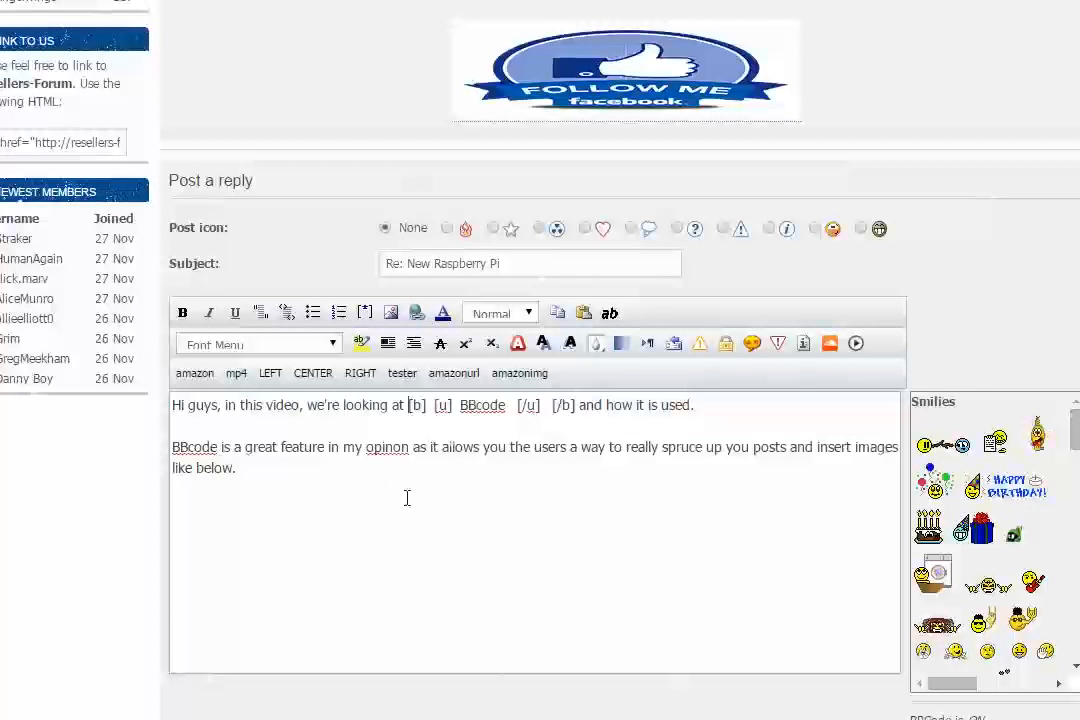
type("[center")
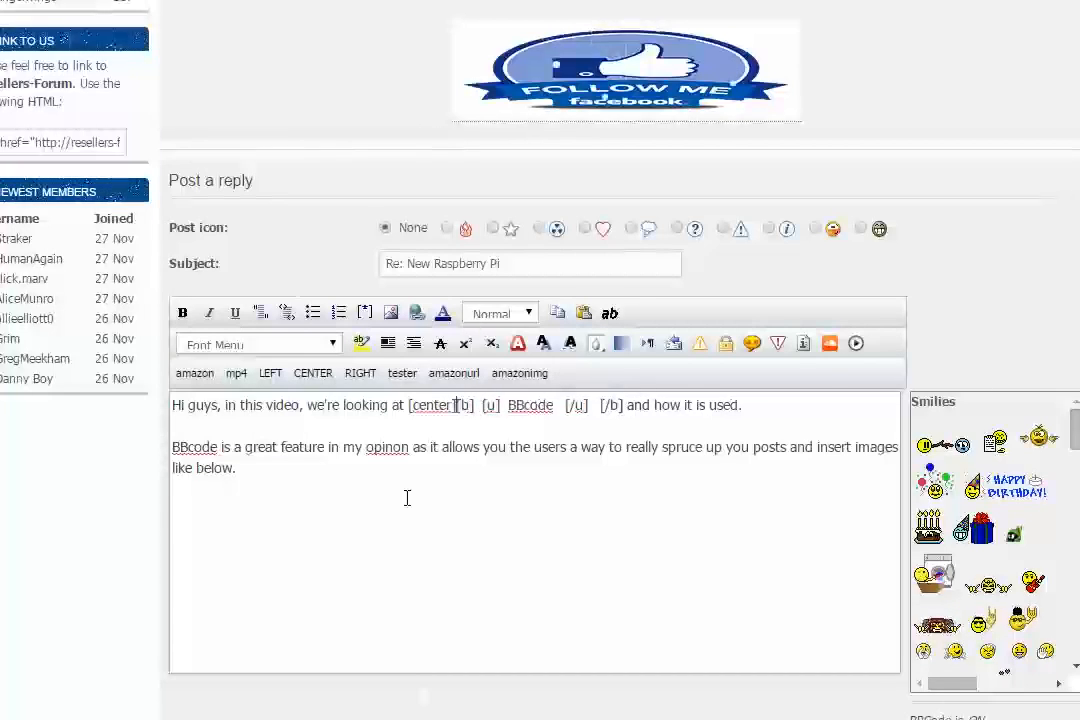
type("]")
left_click(628, 405)
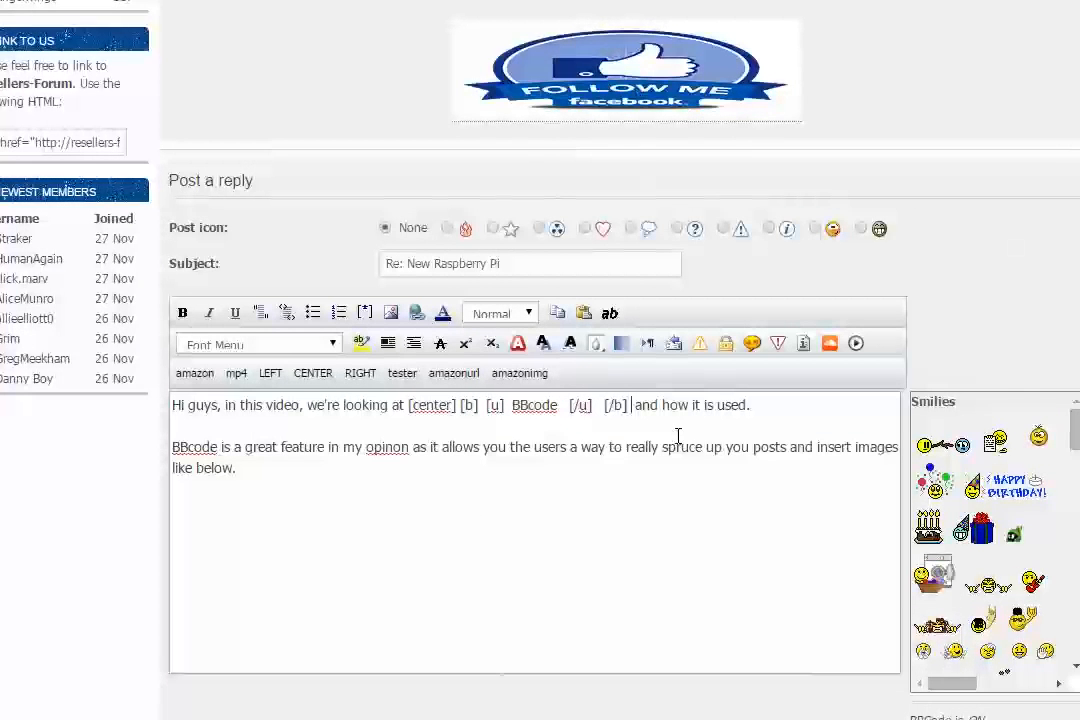
type("[/center]")
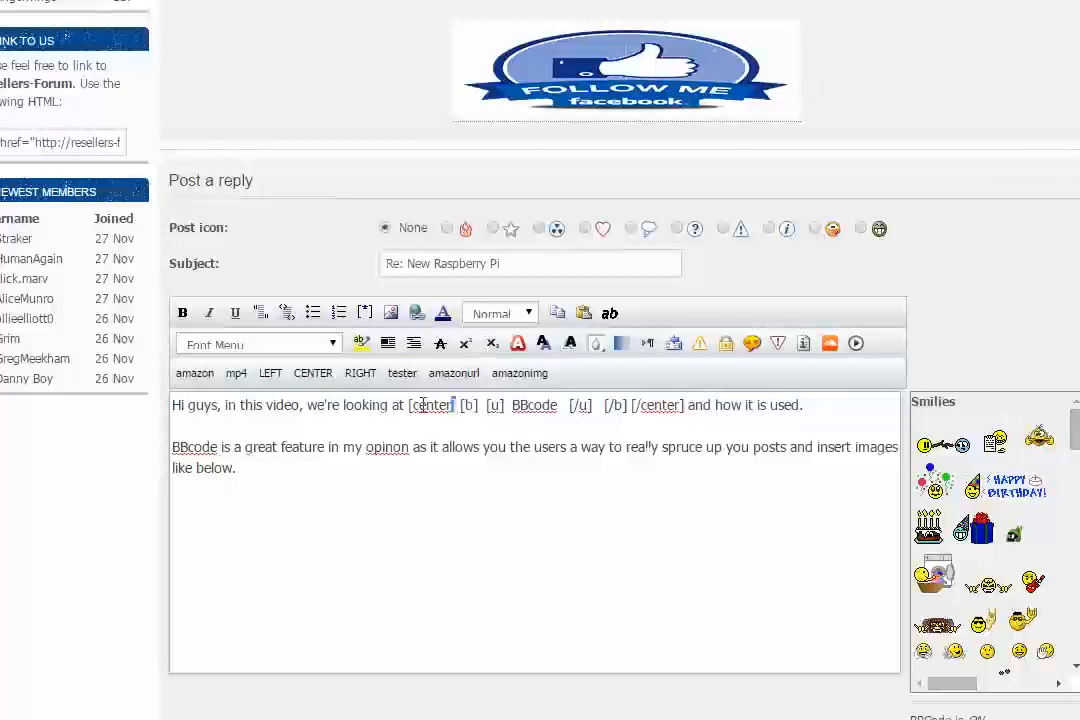
left_click_drag(423, 405, 410, 403)
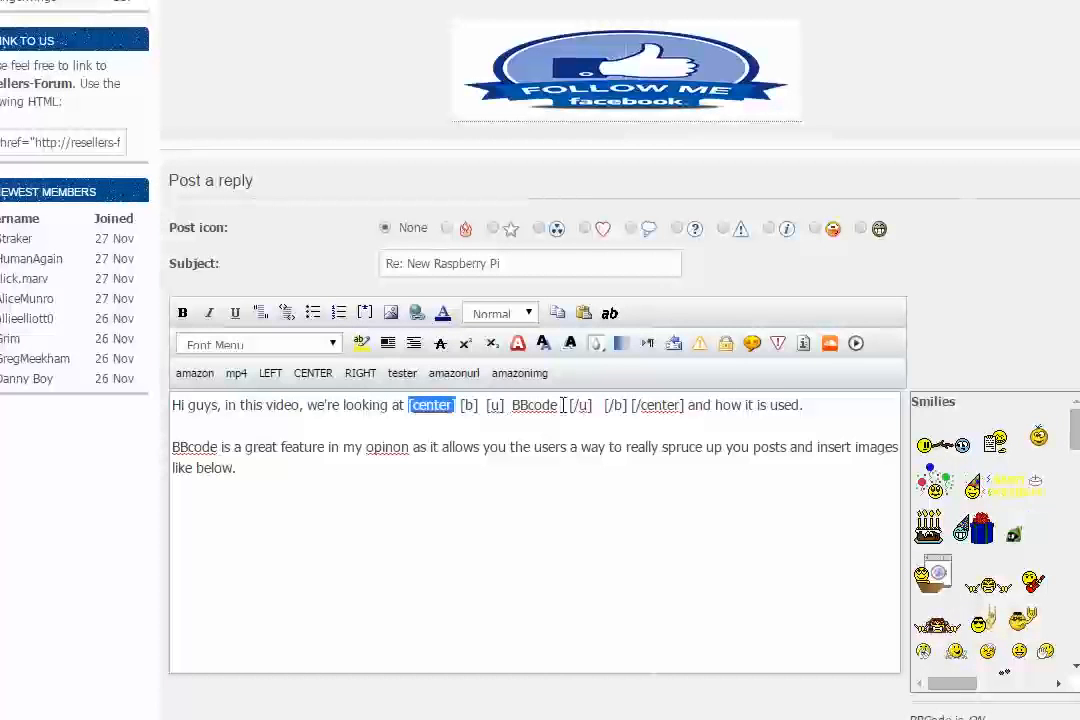
left_click(649, 410)
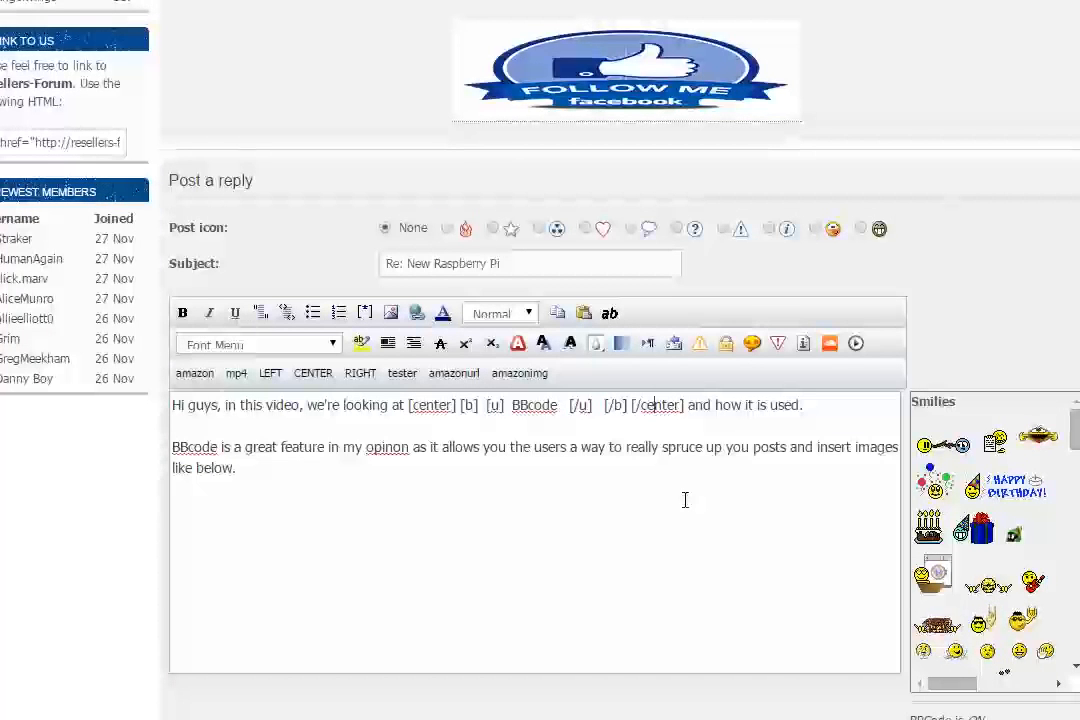
Step: Preview the reply and check how the centred BBcode text is rendered
scroll(648, 430, "down", 4)
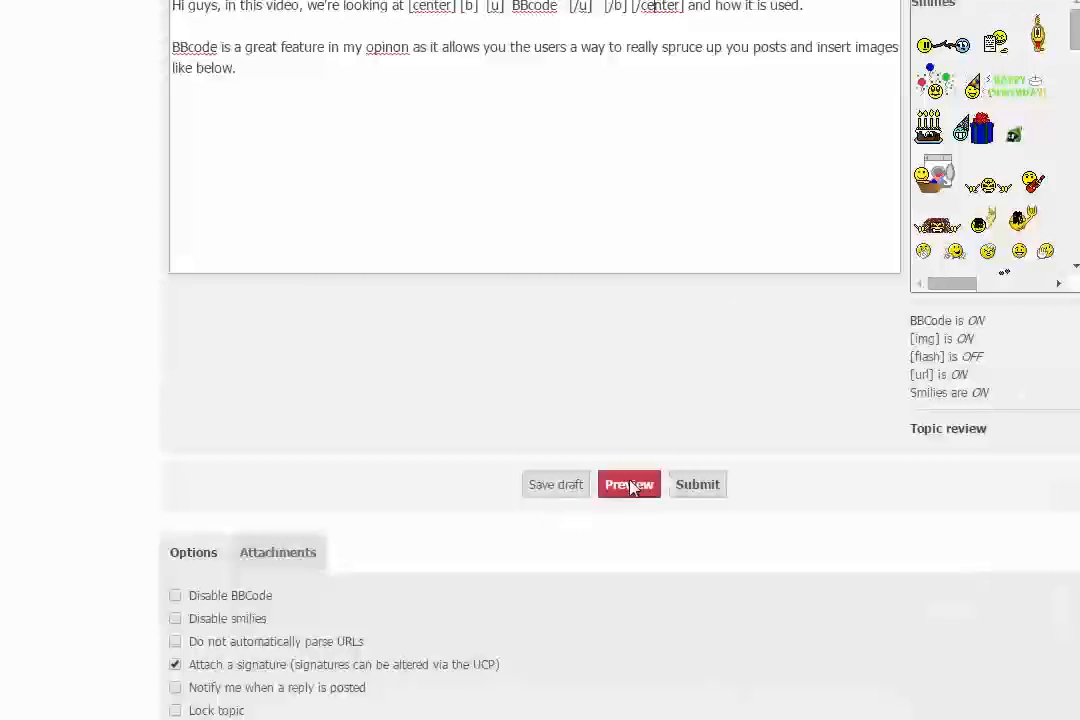
scroll(504, 340, "up", 2)
scroll(504, 340, "up", 1)
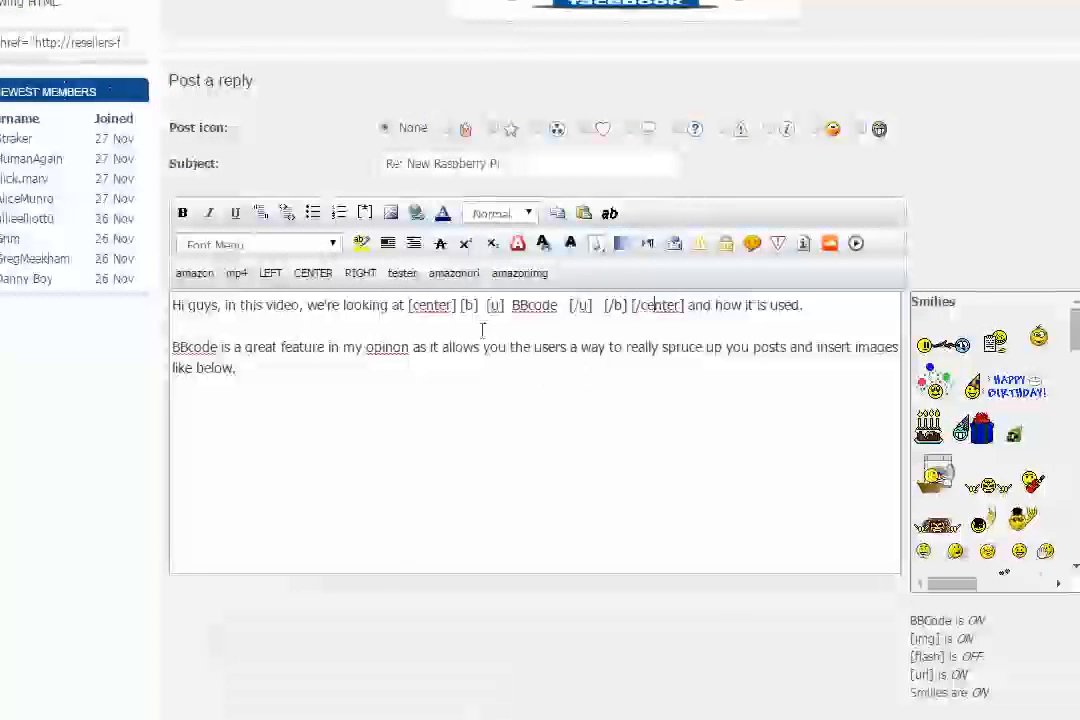
scroll(542, 378, "up", 3)
scroll(437, 343, "up", 1)
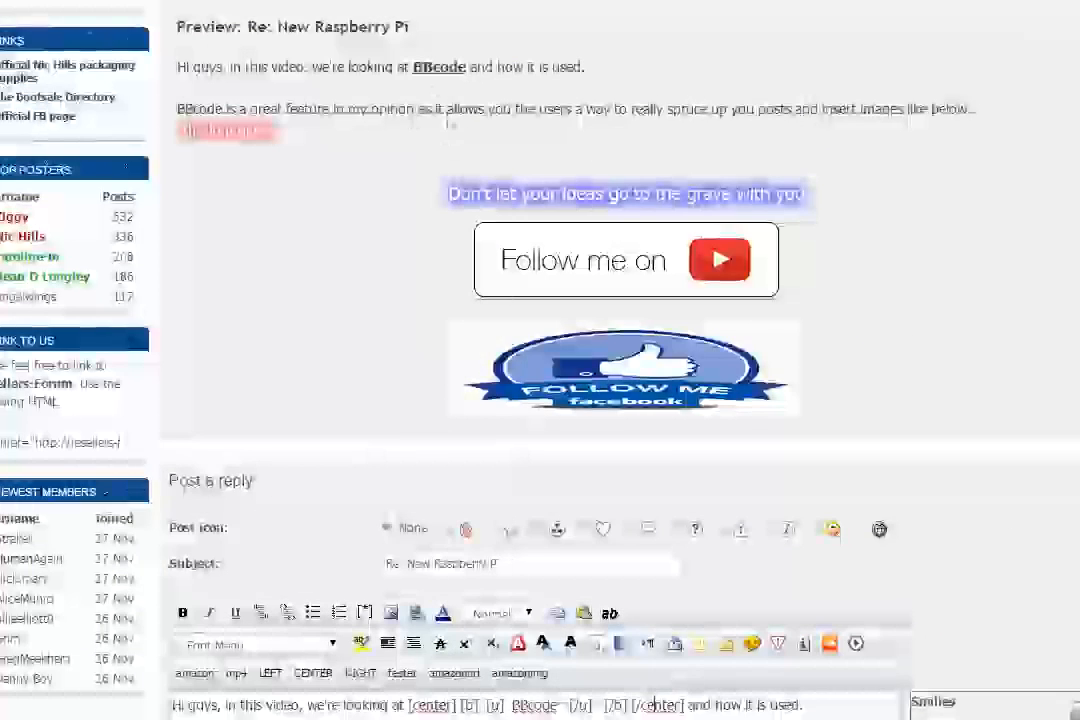
scroll(449, 124, "down", 4)
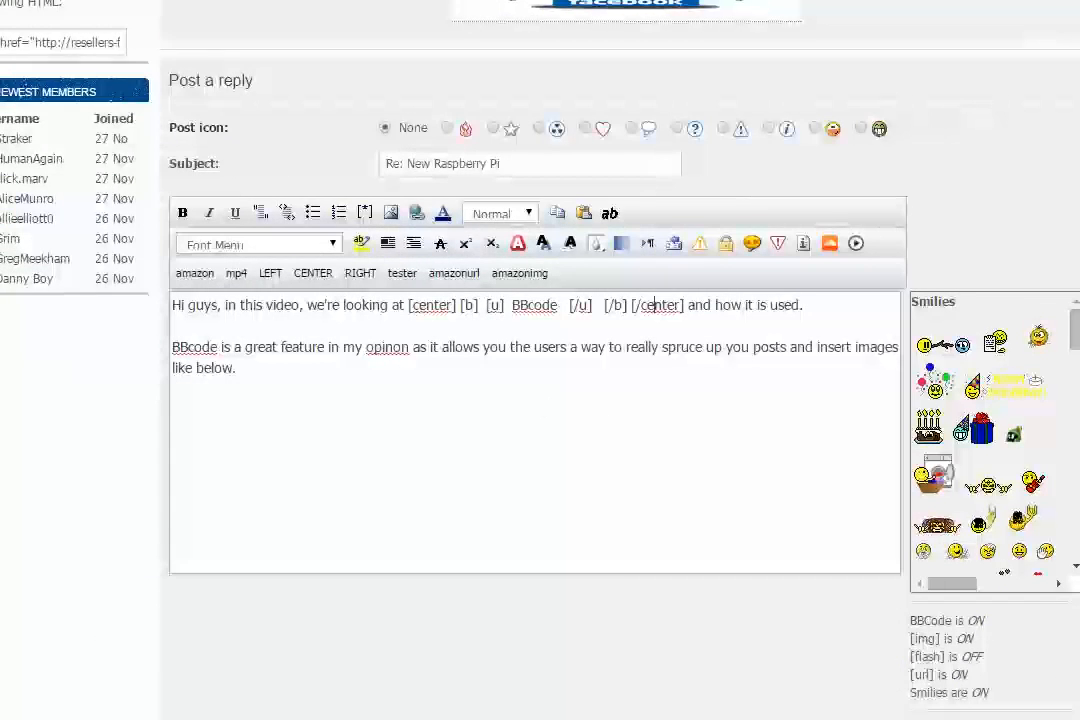
left_click(391, 212)
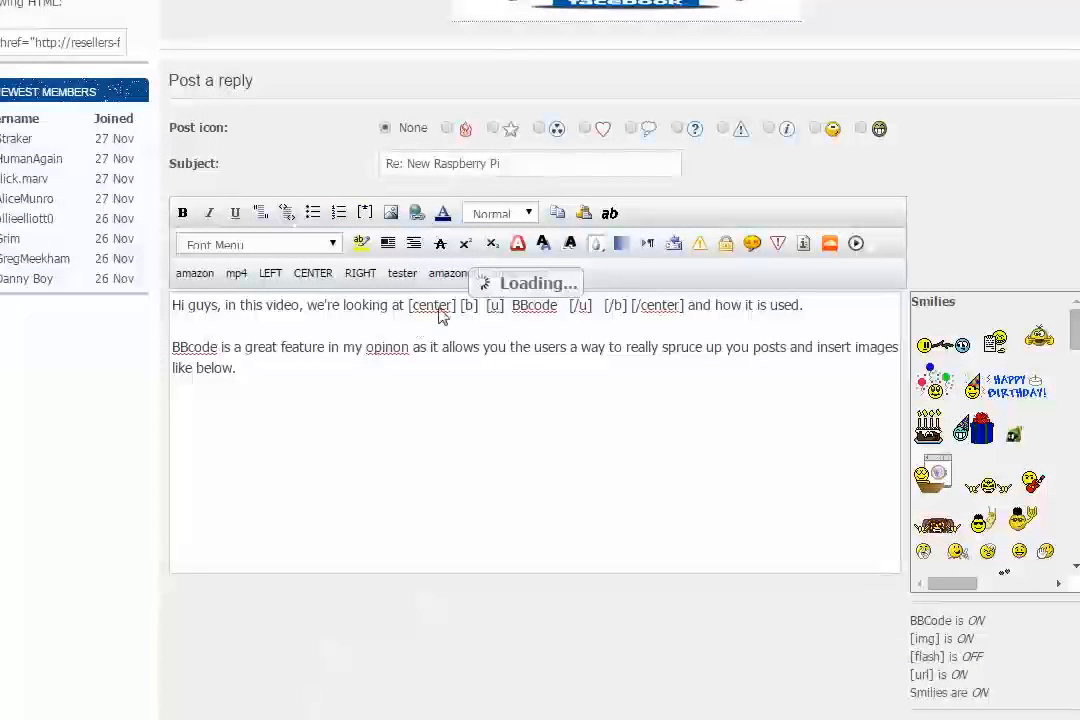
scroll(541, 433, "down", 5)
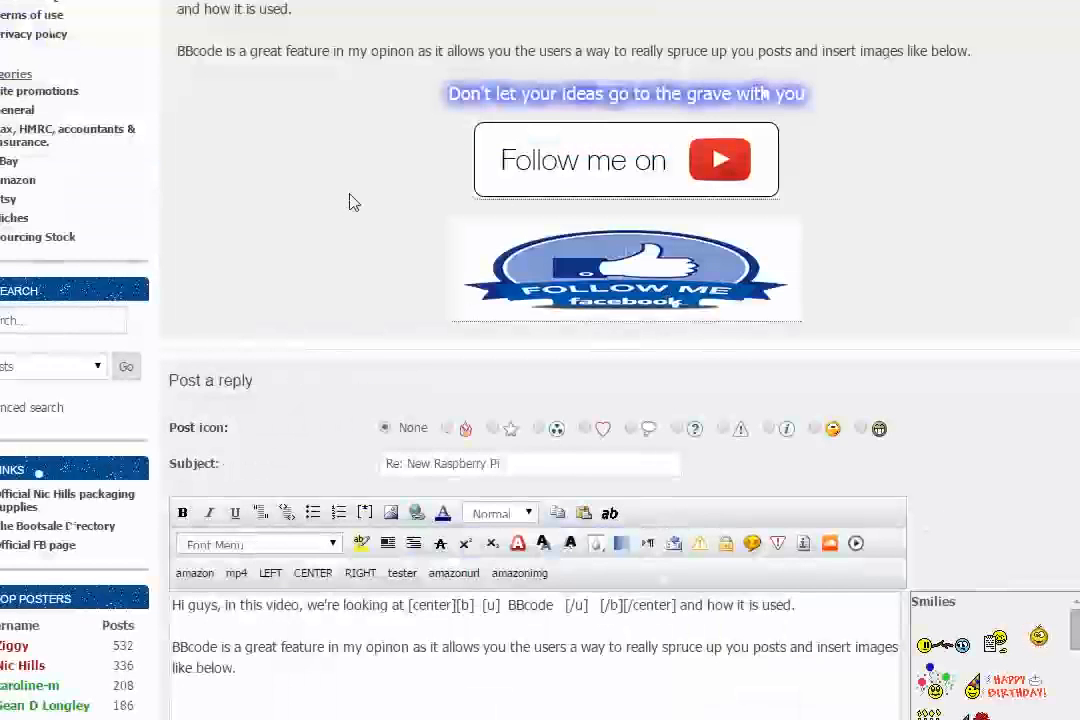
scroll(350, 200, "up", 3)
left_click_drag(598, 288, 660, 289)
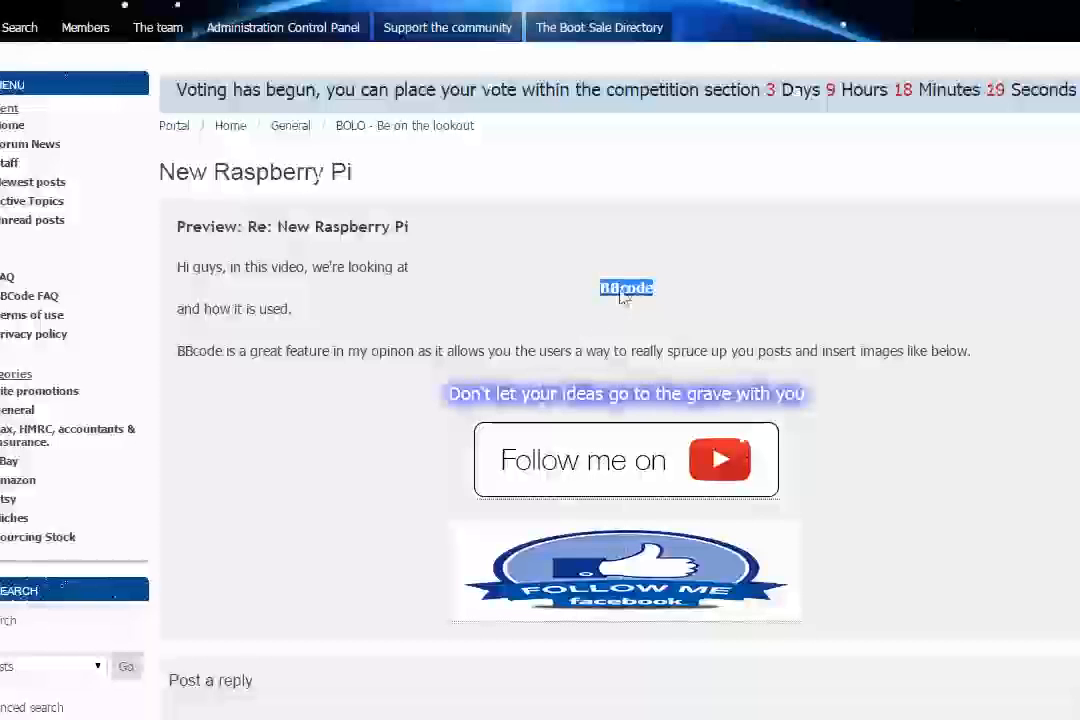
left_click(636, 296)
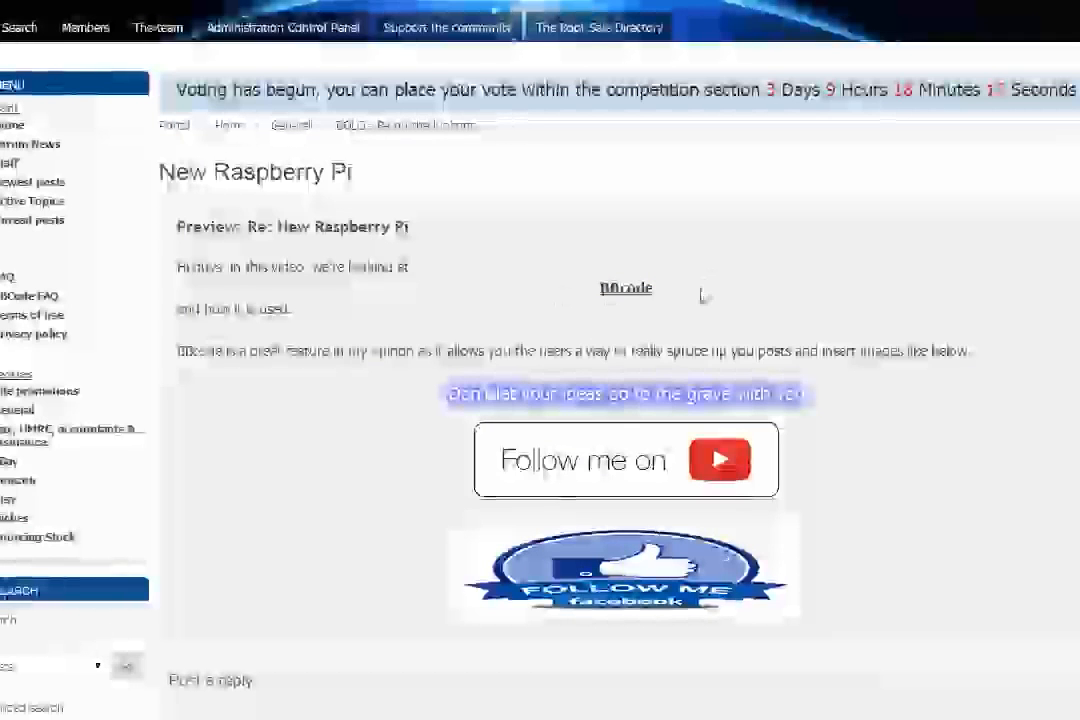
scroll(429, 320, "down", 5)
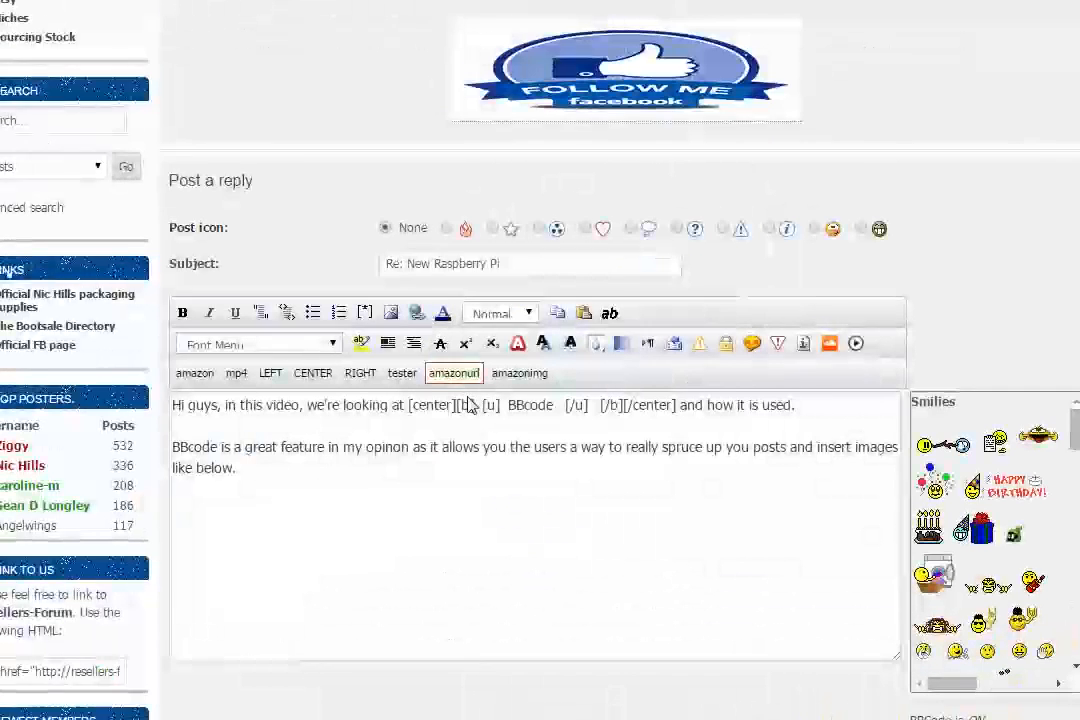
Step: Remove the [b] and [/b] tags around BBcode, keeping the center and underline tags
double_click(465, 405)
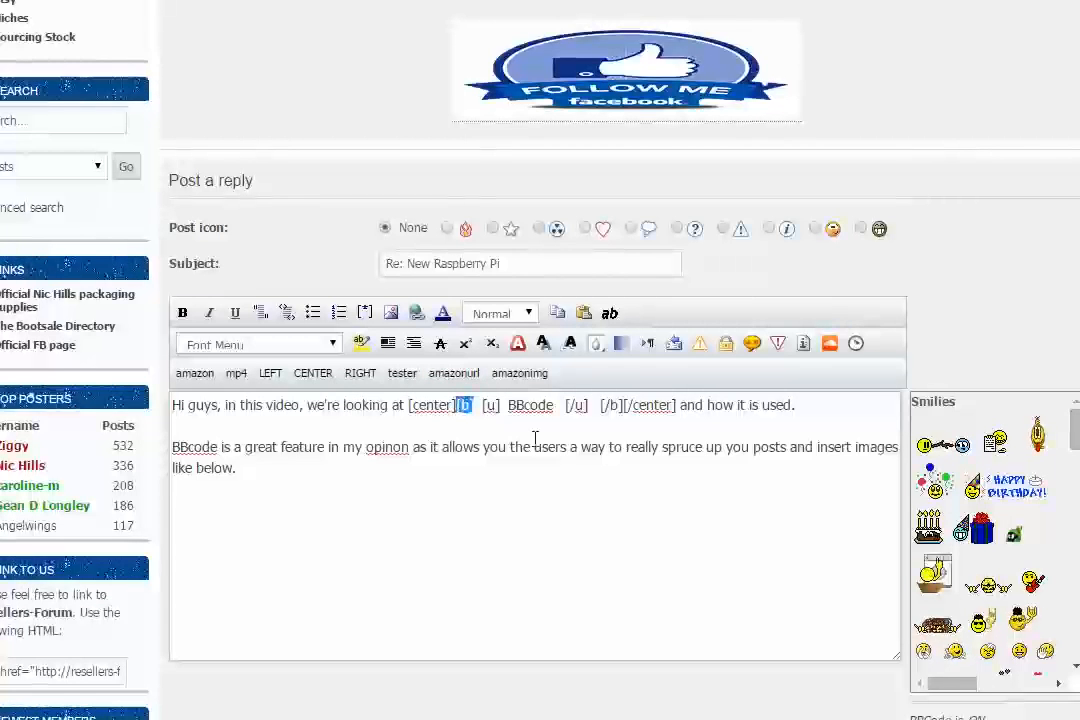
key("BackSpace")
left_click_drag(584, 405, 605, 405)
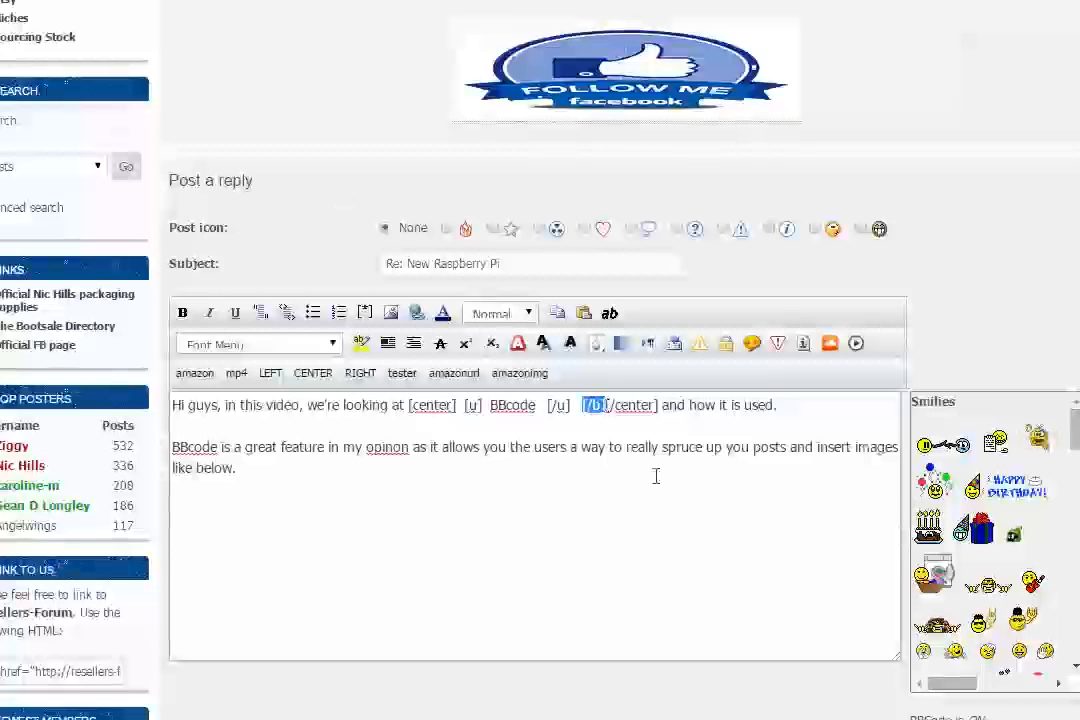
key("BackSpace")
Step: Preview the reply and check how BBcode is rendered with only the center and underline tags
scroll(557, 573, "down", 3)
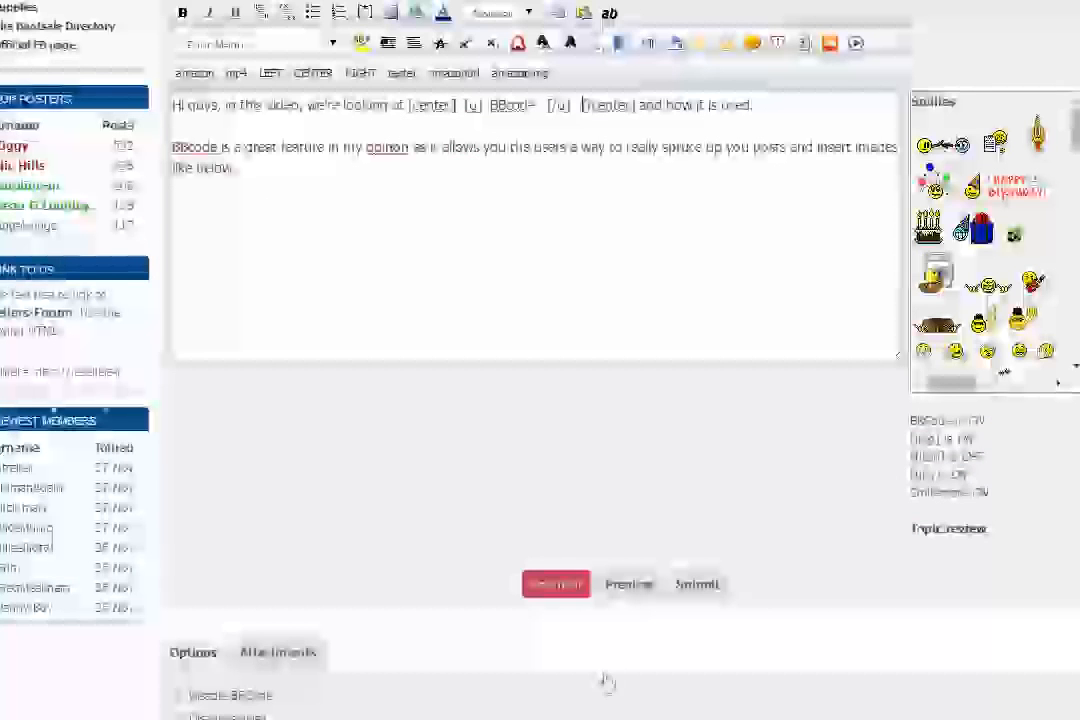
left_click(622, 586)
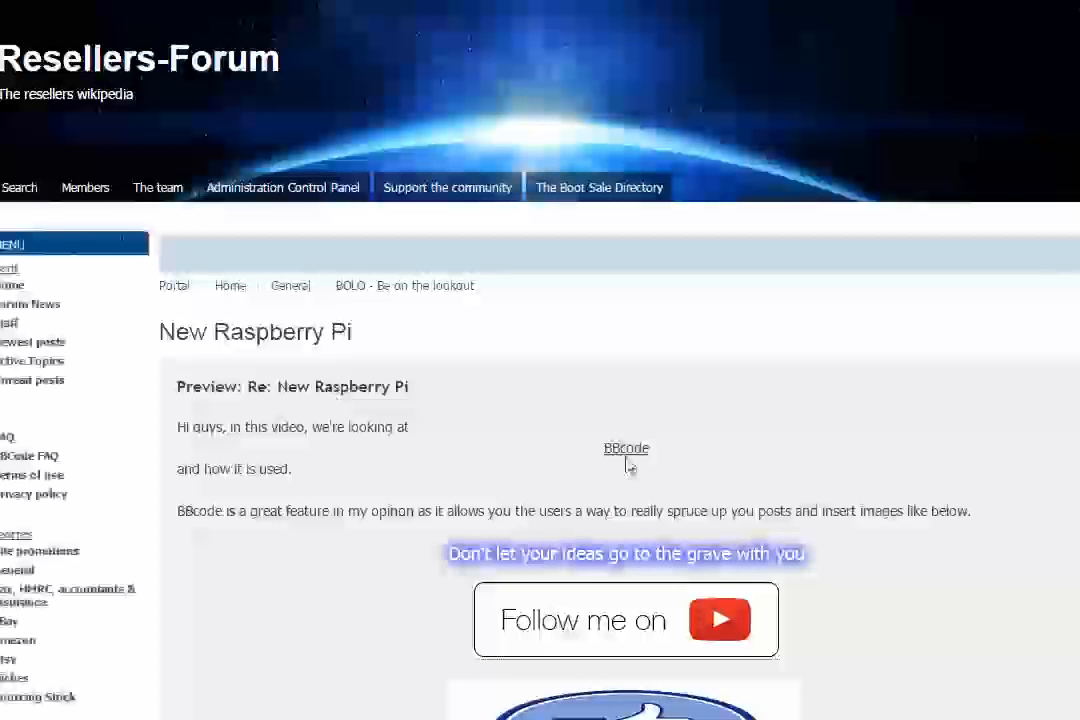
scroll(610, 455, "down", 5)
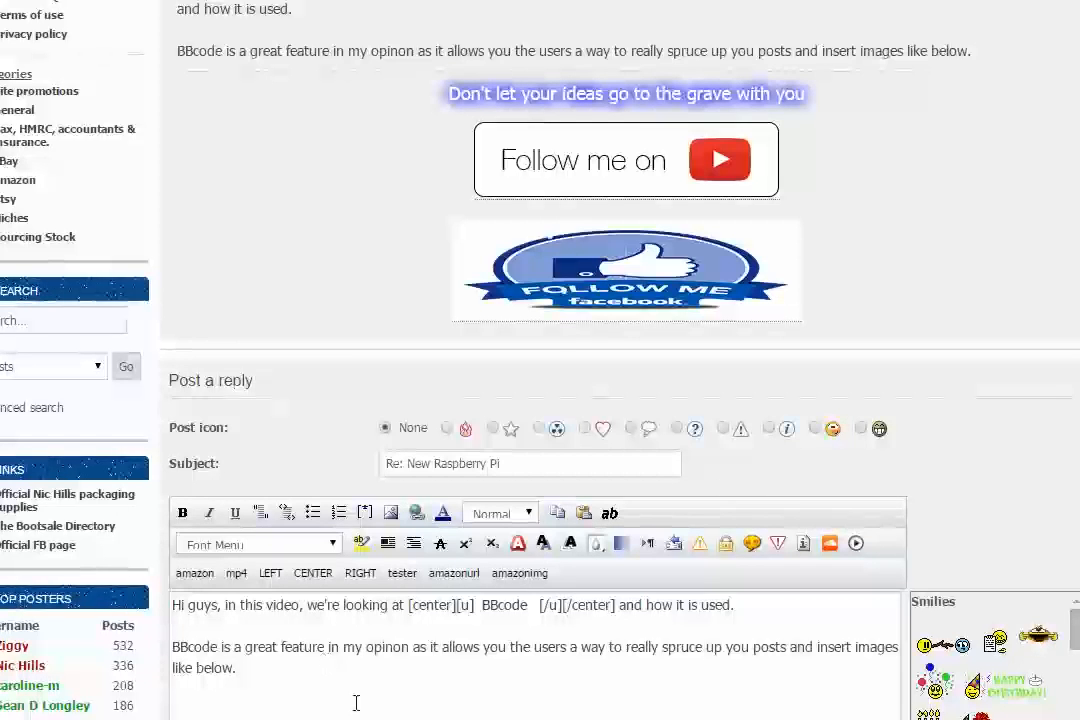
Step: Below the last paragraph, add separate lines reading this test is red, then this text is bold, underlined, italic, faded and blurred
left_click(317, 685)
scroll(320, 685, "down", 2)
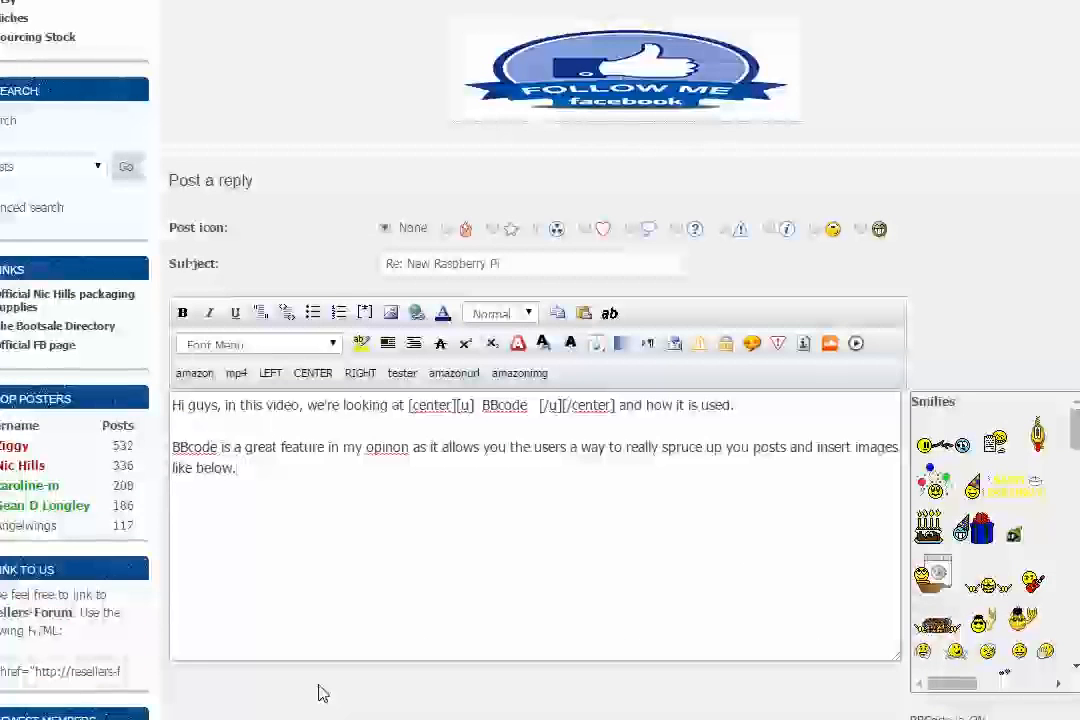
key("Return")
key("Return")
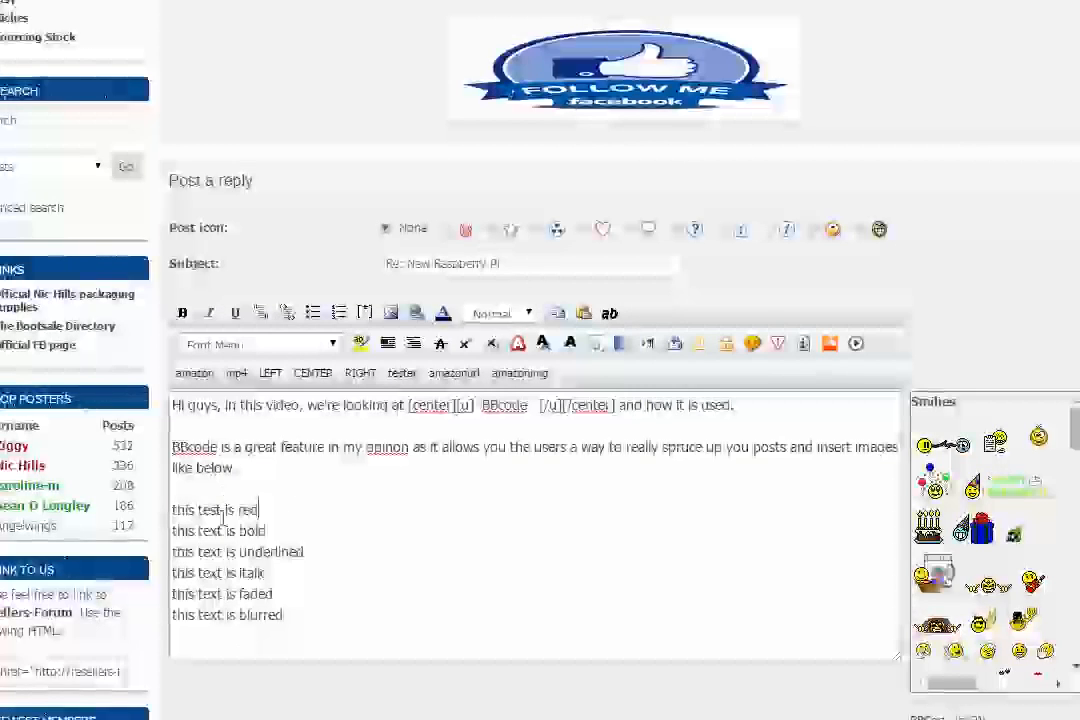
Step: Apply the red font colour #FF0000 to the line "this test is red" and look over its color tags
scroll(225, 515, "up", 1)
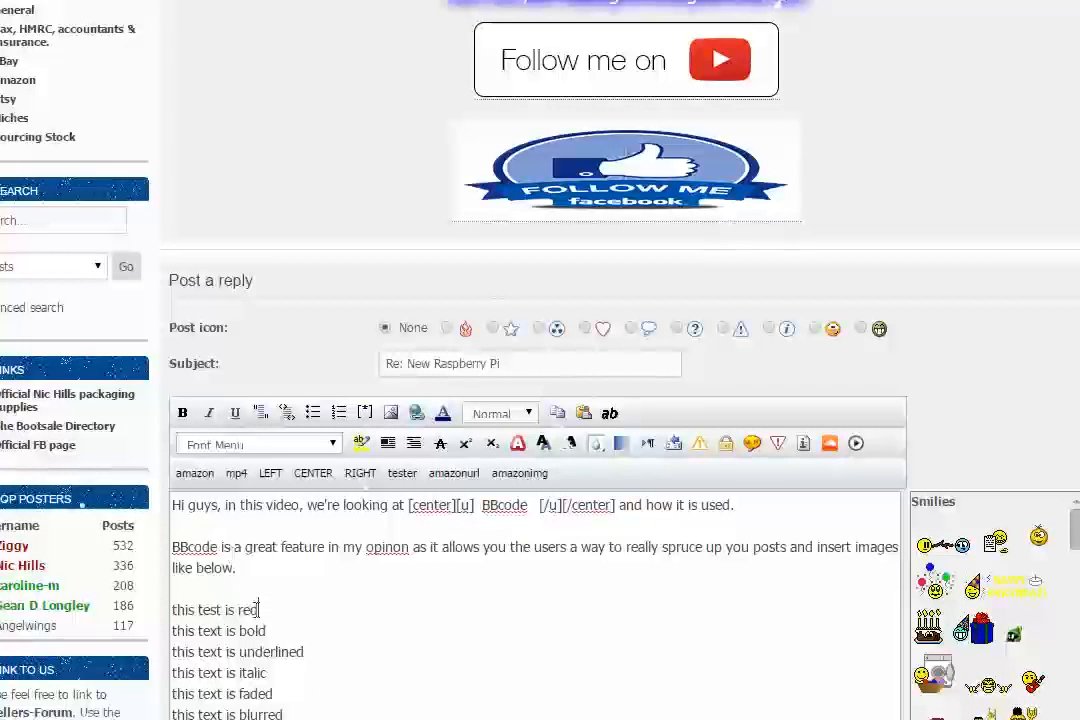
left_click_drag(199, 608, 163, 612)
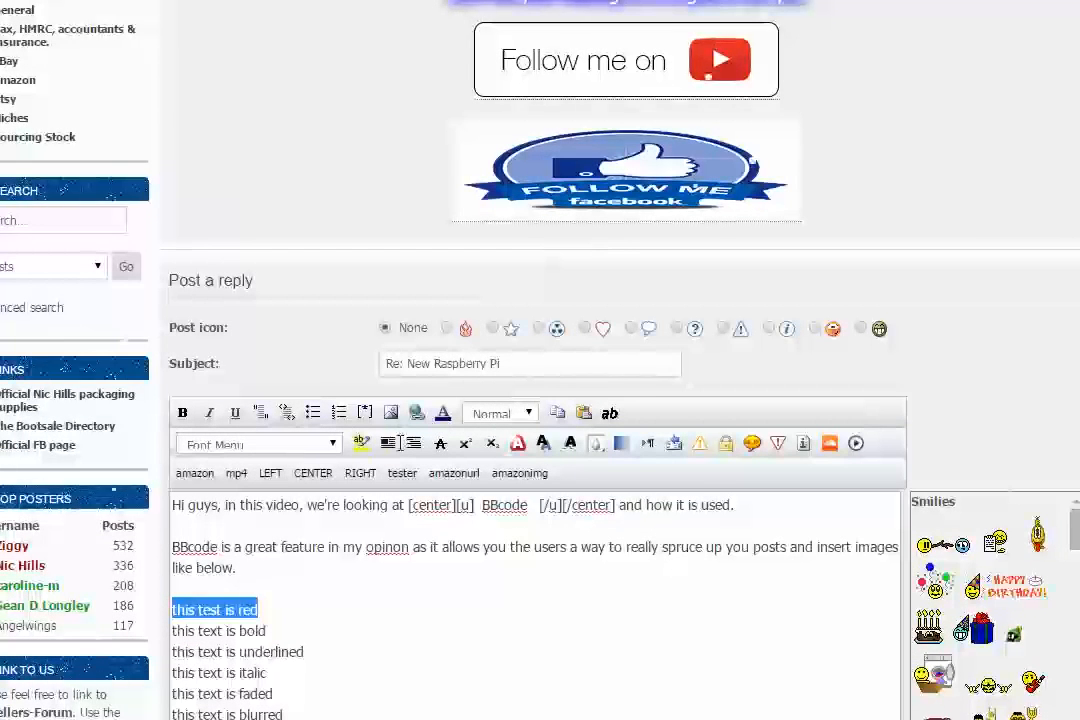
left_click(444, 414)
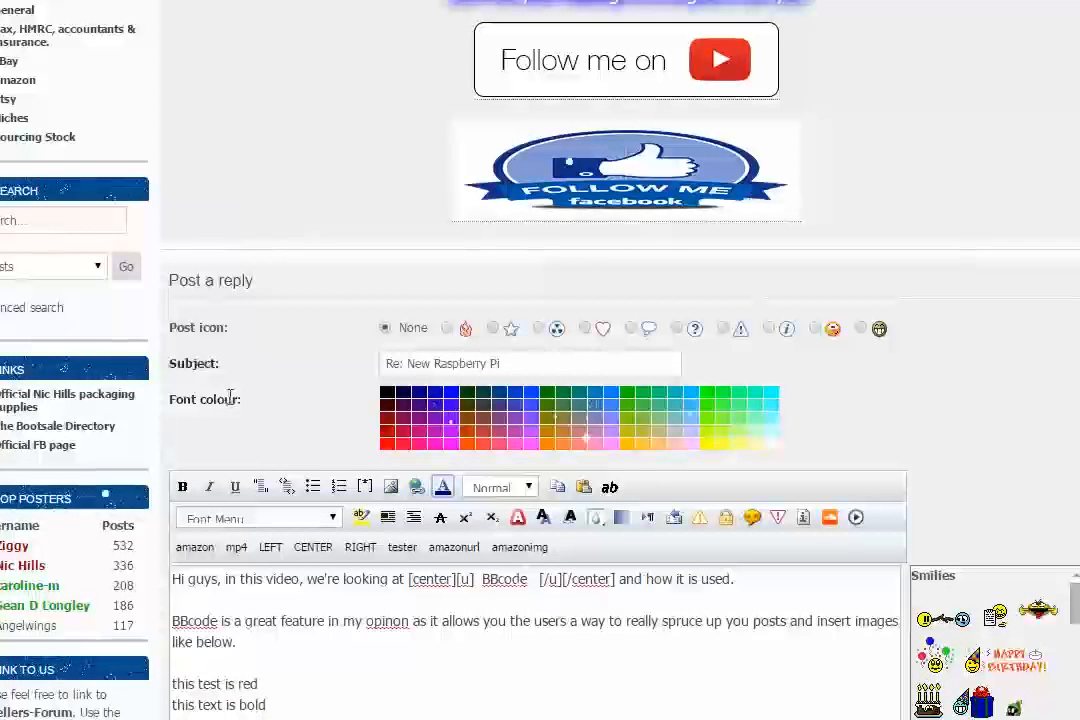
scroll(309, 366, "down", 2)
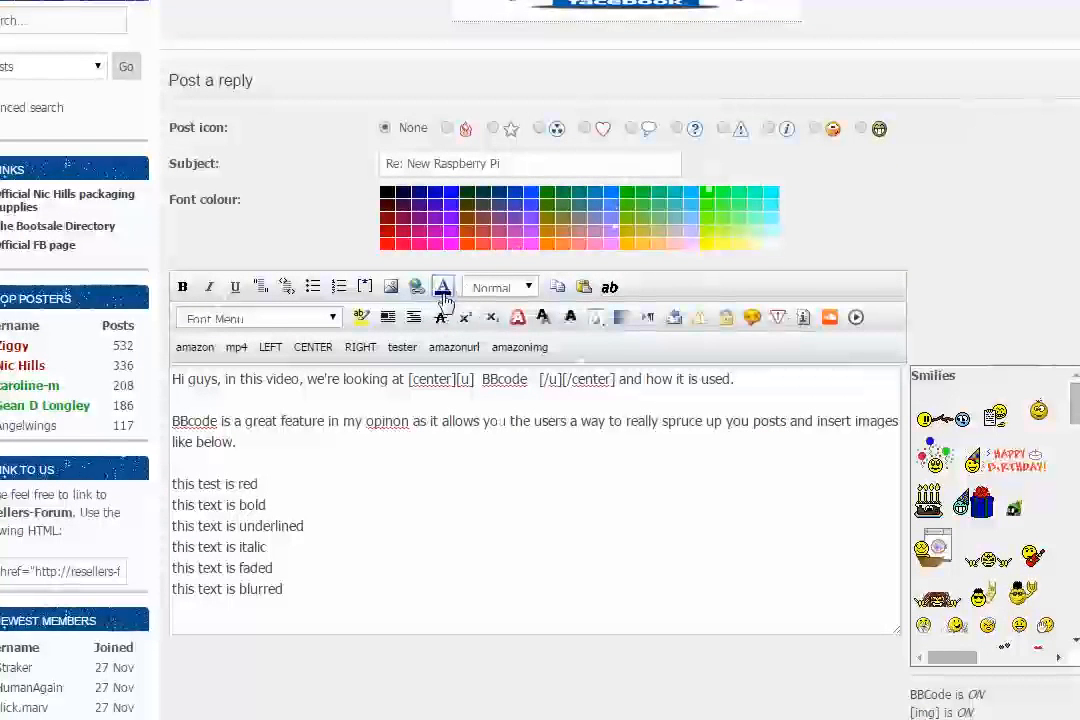
left_click(386, 247)
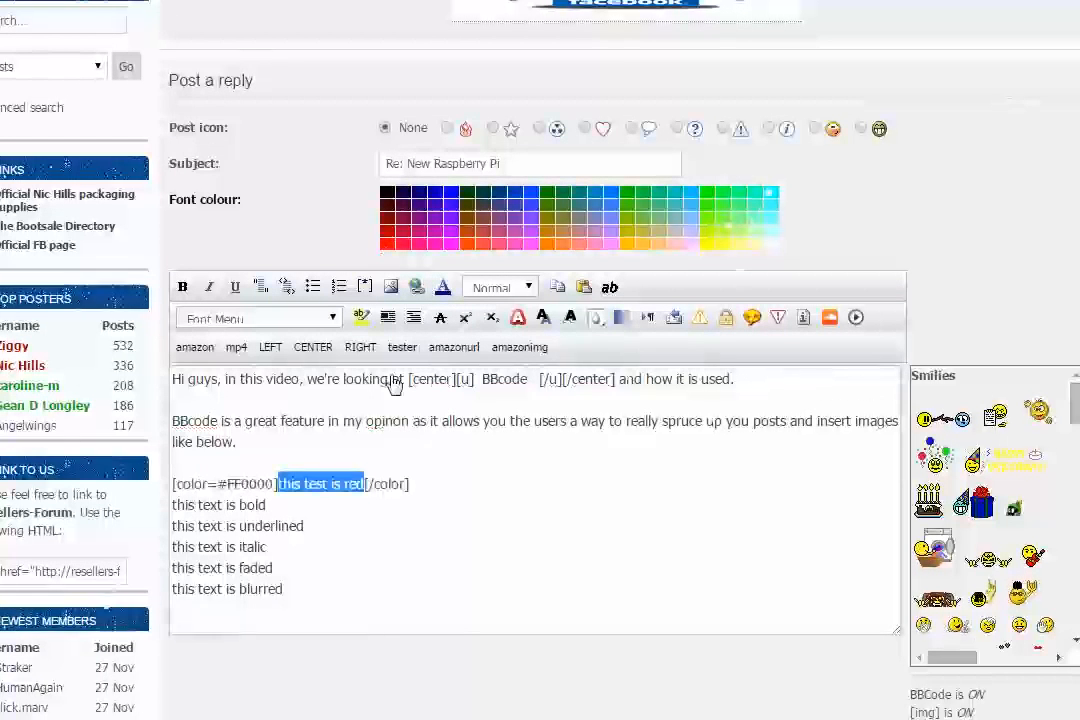
left_click(227, 485)
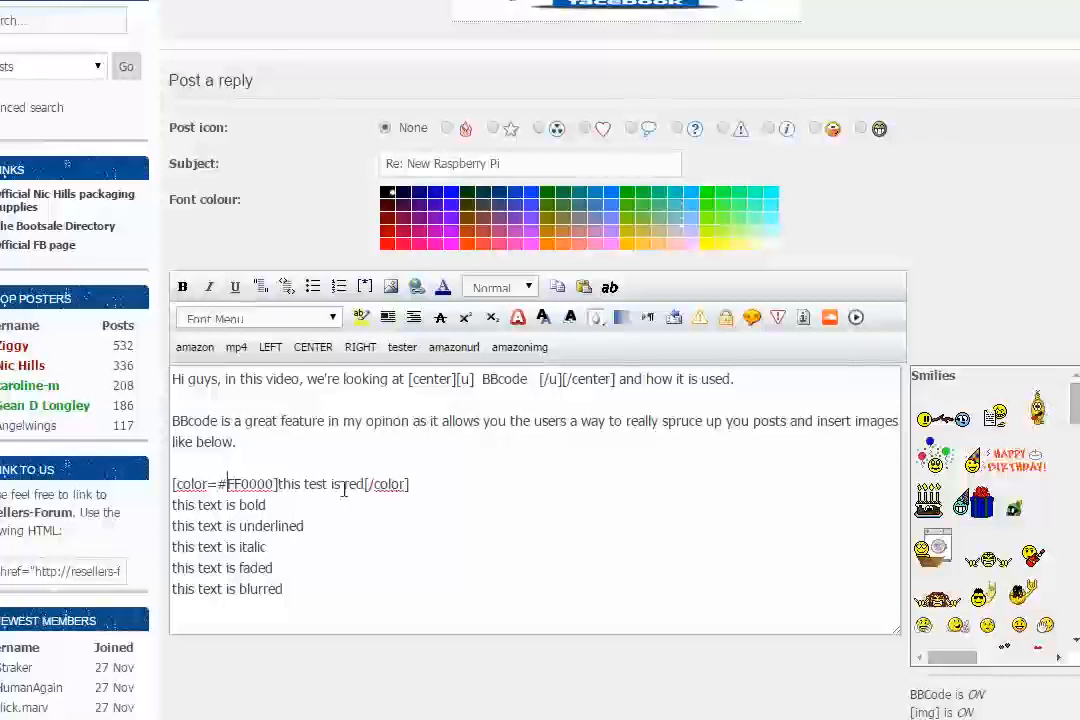
left_click_drag(277, 506, 172, 504)
left_click_drag(186, 442, 243, 322)
left_click(305, 484)
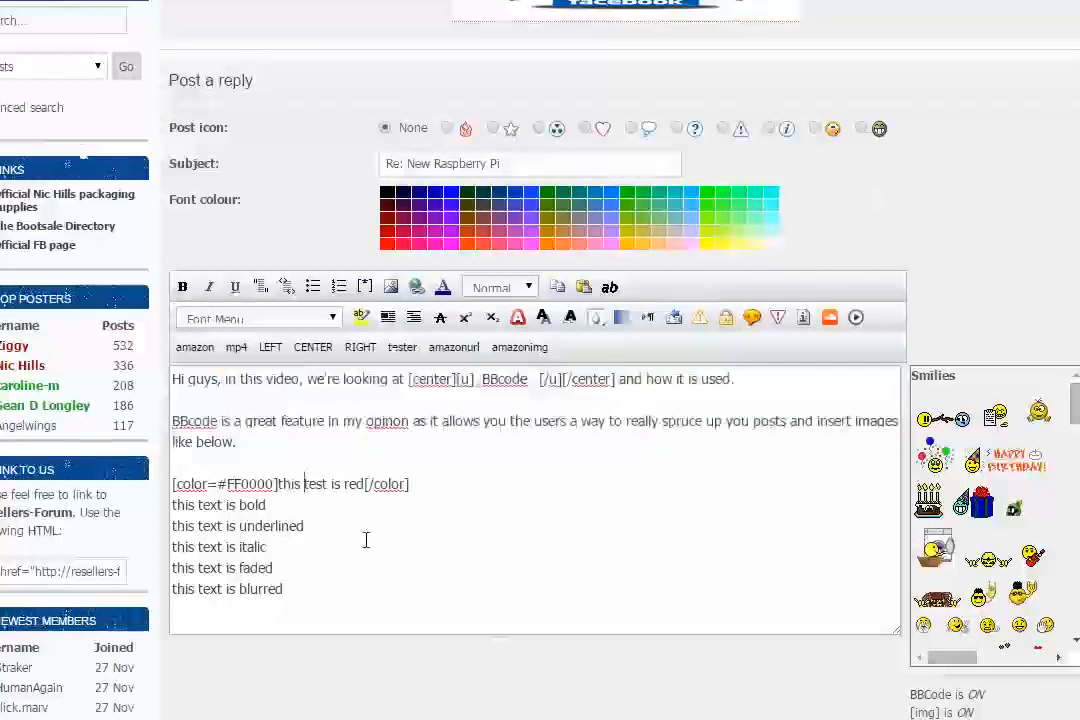
Step: Wrap "this text is bold" in bold tags and "this text is underlined" in underline tags
left_click(199, 506, "shift")
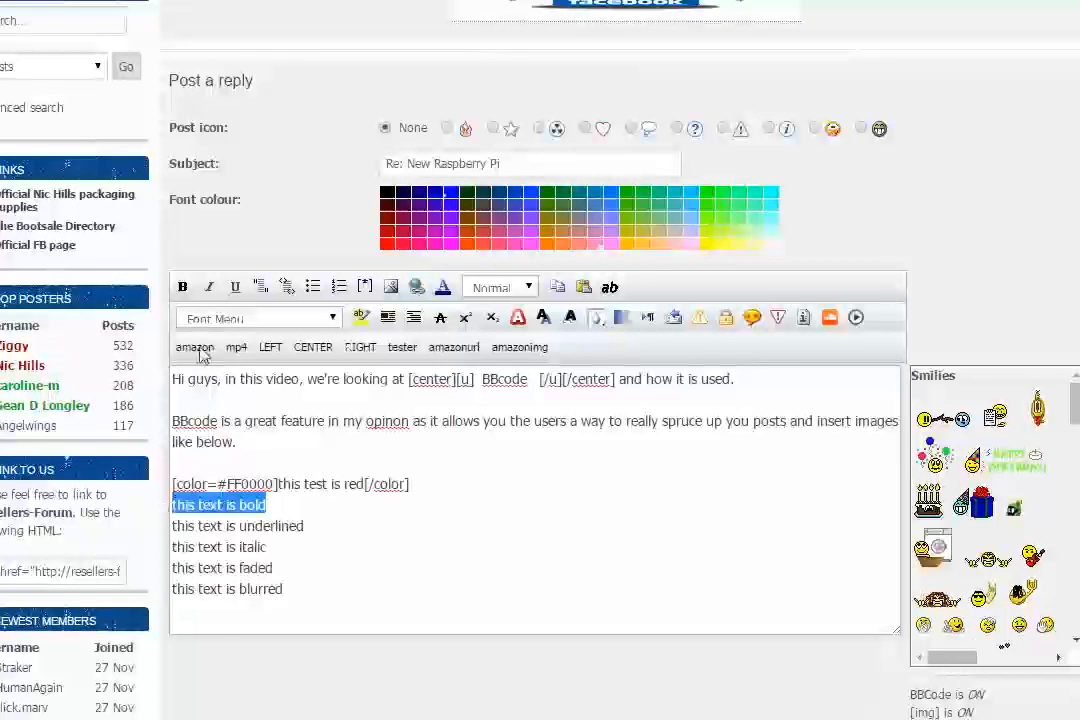
left_click(181, 288)
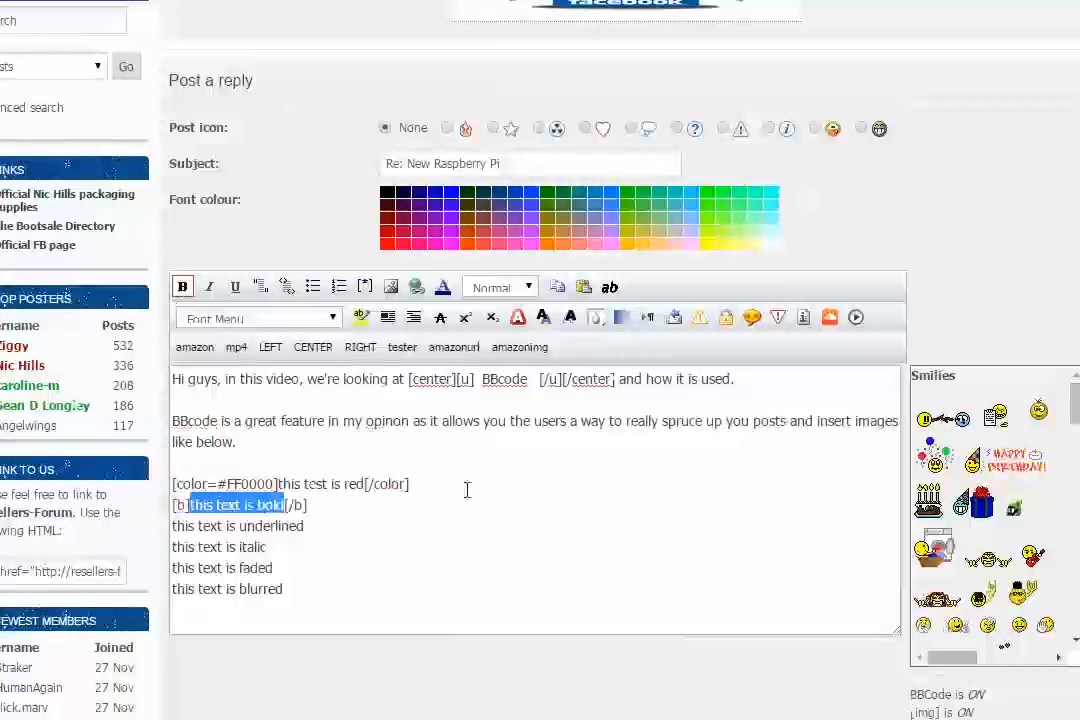
left_click(313, 526)
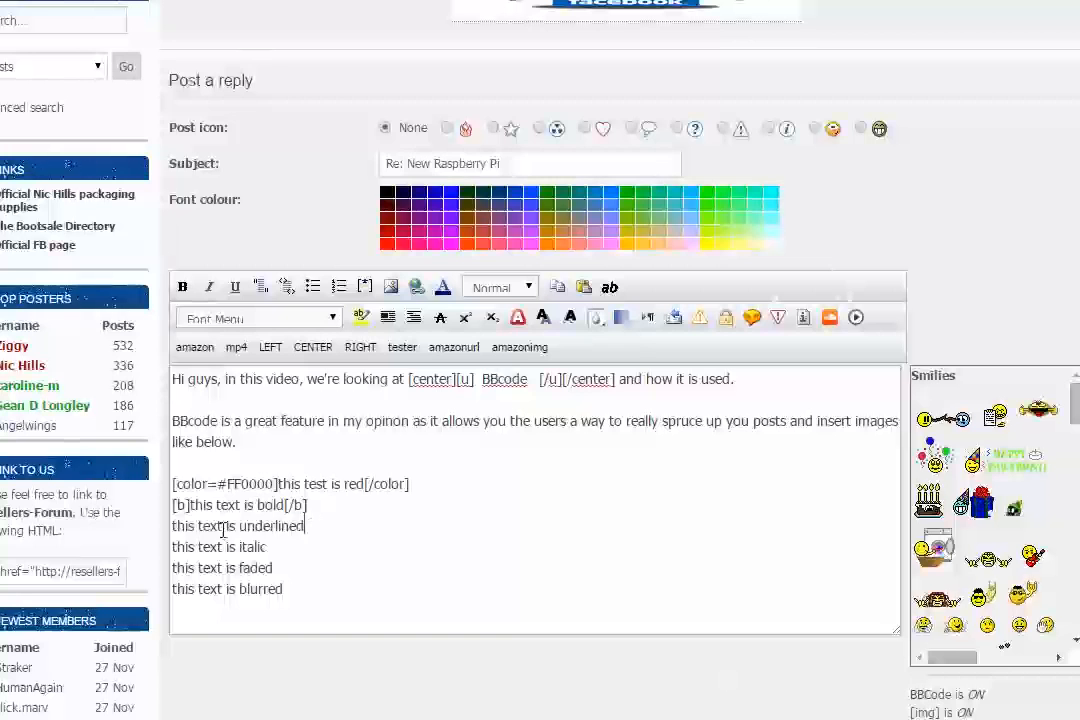
left_click(172, 526, "shift")
left_click(235, 287)
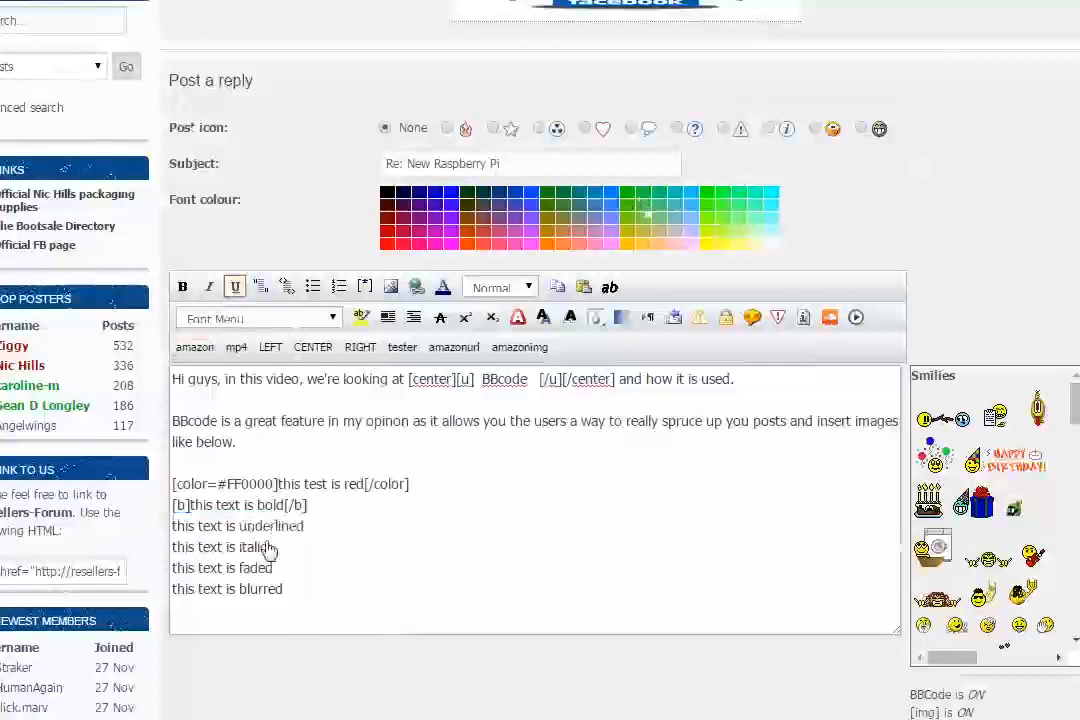
Step: Wrap "this text is italic" in italic tags and "this text is faded" in fade tags
left_click(276, 546)
left_click(172, 547, "shift")
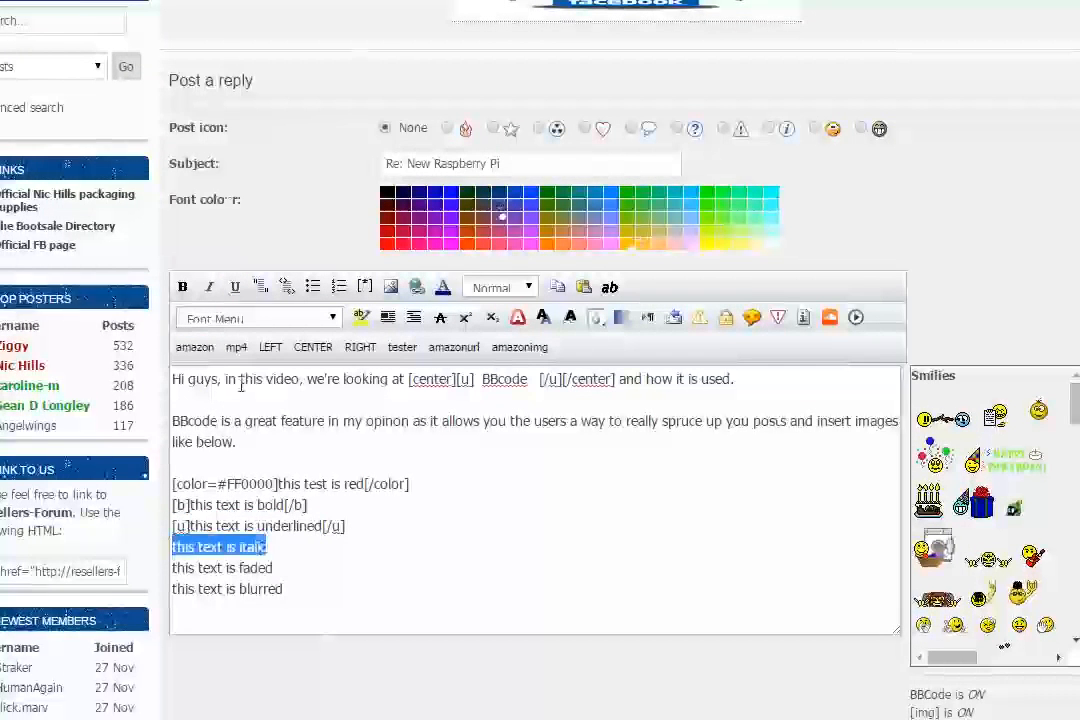
left_click(209, 288)
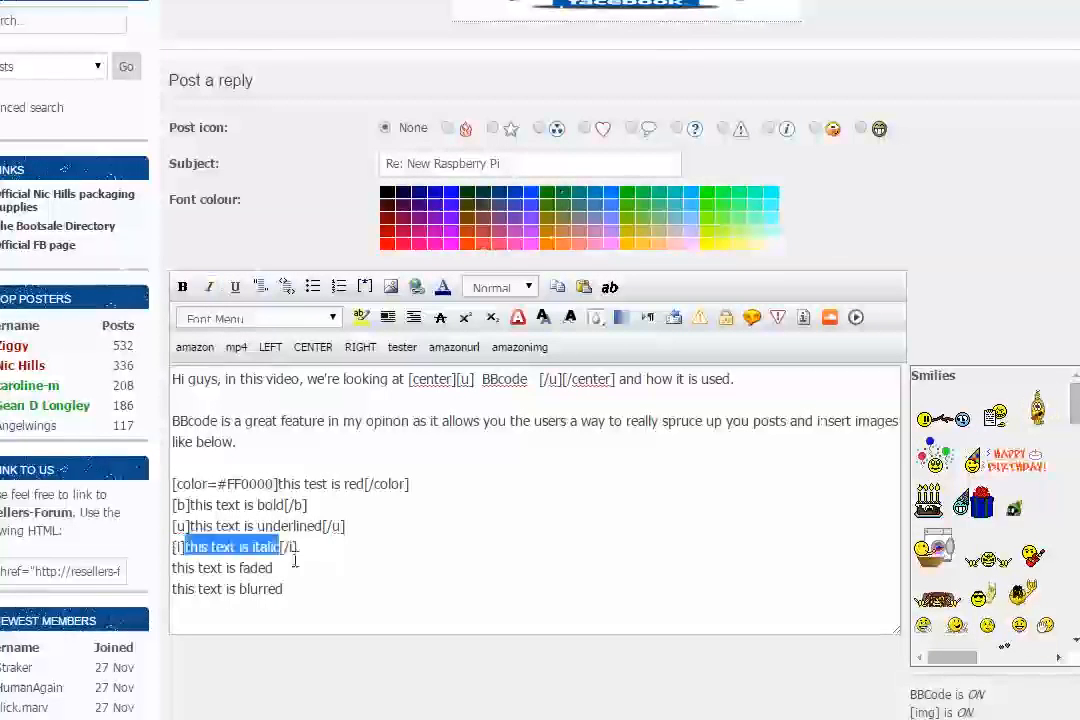
left_click_drag(273, 568, 170, 568)
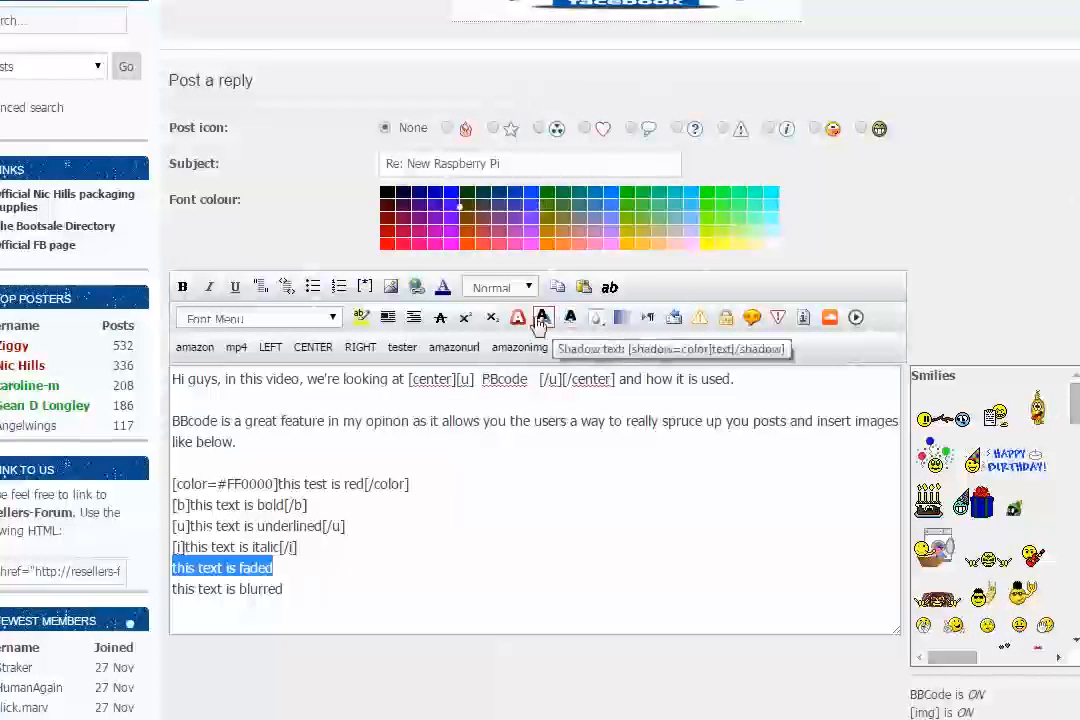
left_click(630, 326)
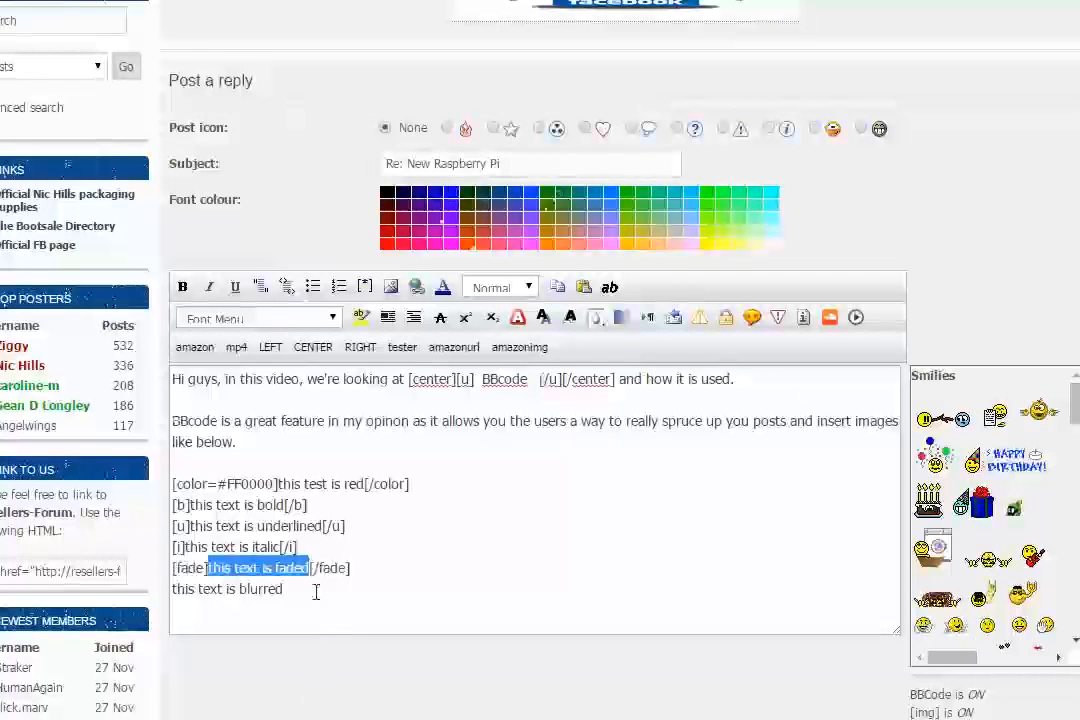
Step: Wrap the line "this text is blurred" in [blur=blue] and [/blur] tags
left_click_drag(284, 590, 172, 590)
left_click(173, 590)
left_click_drag(286, 590, 169, 589)
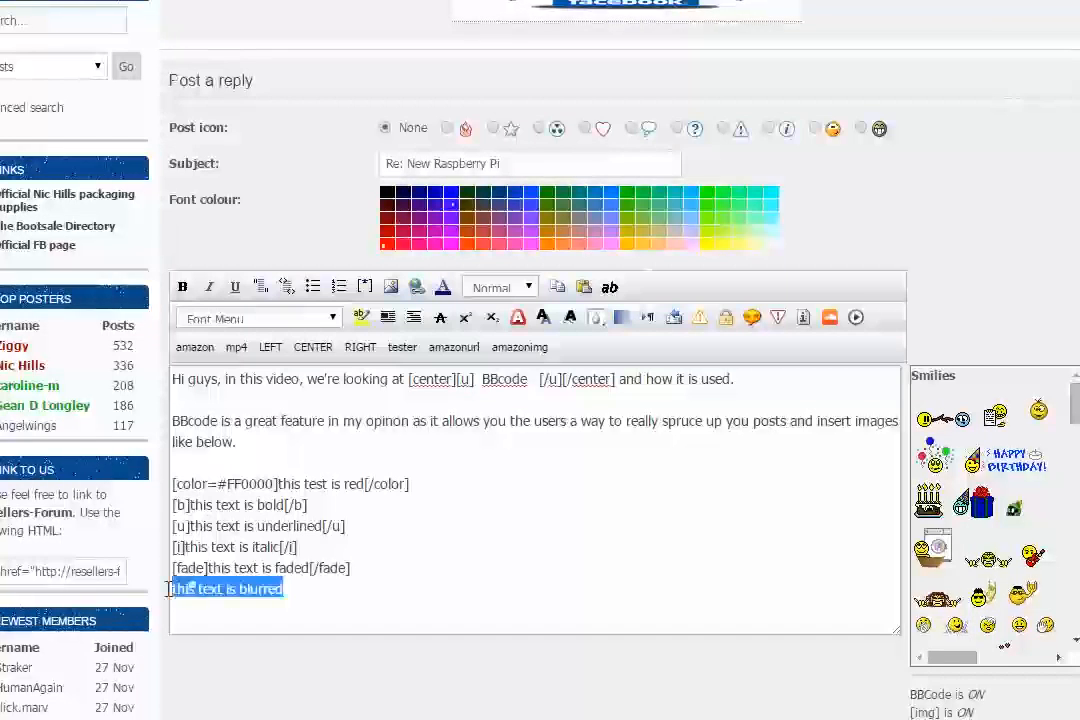
left_click(597, 318)
left_click(436, 598)
Step: Preview the reply and check how the red, bold, underlined, italic, faded and blurred lines are each rendered
scroll(500, 580, "down", 2)
left_click(620, 662)
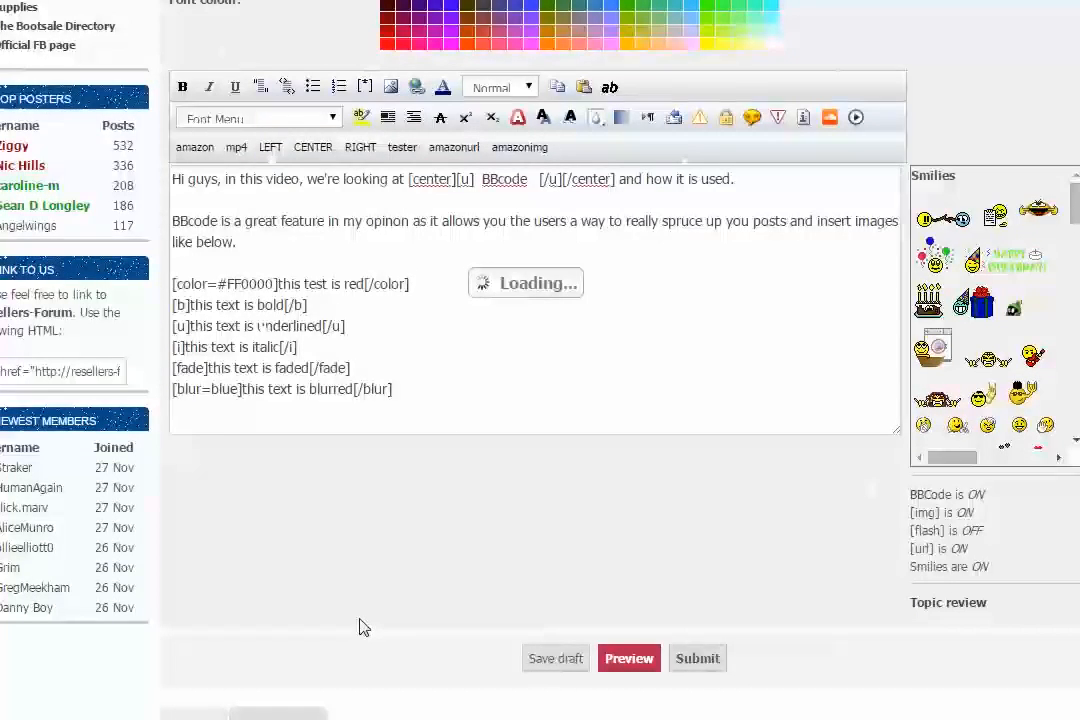
scroll(301, 386, "down", 5)
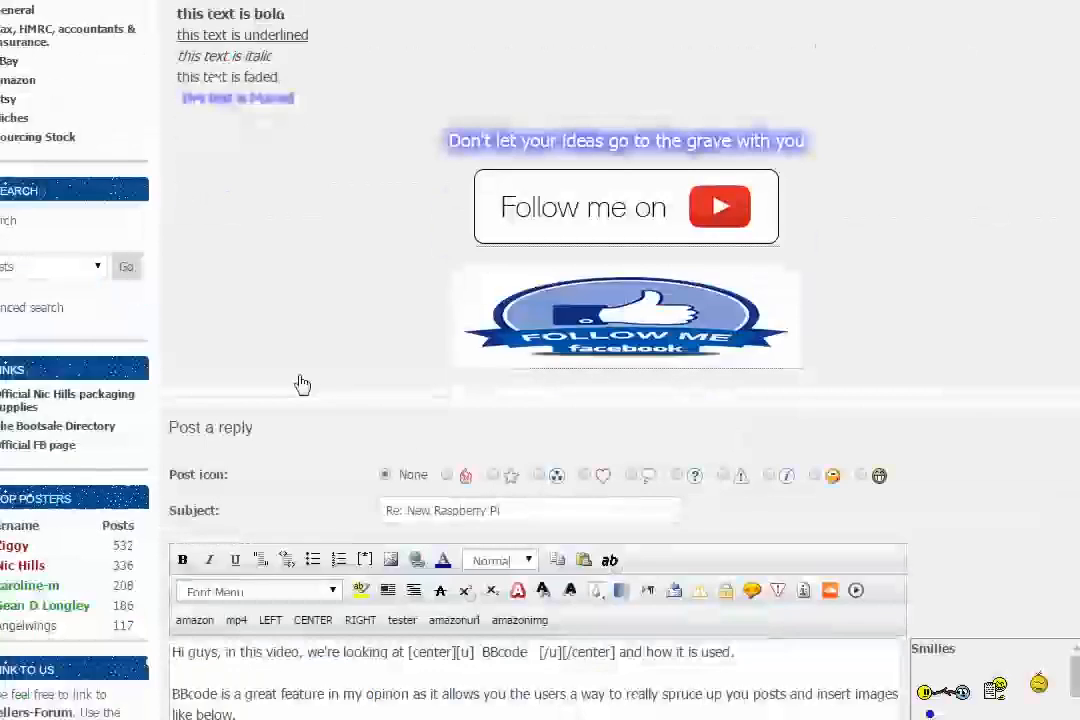
scroll(307, 347, "up", 2)
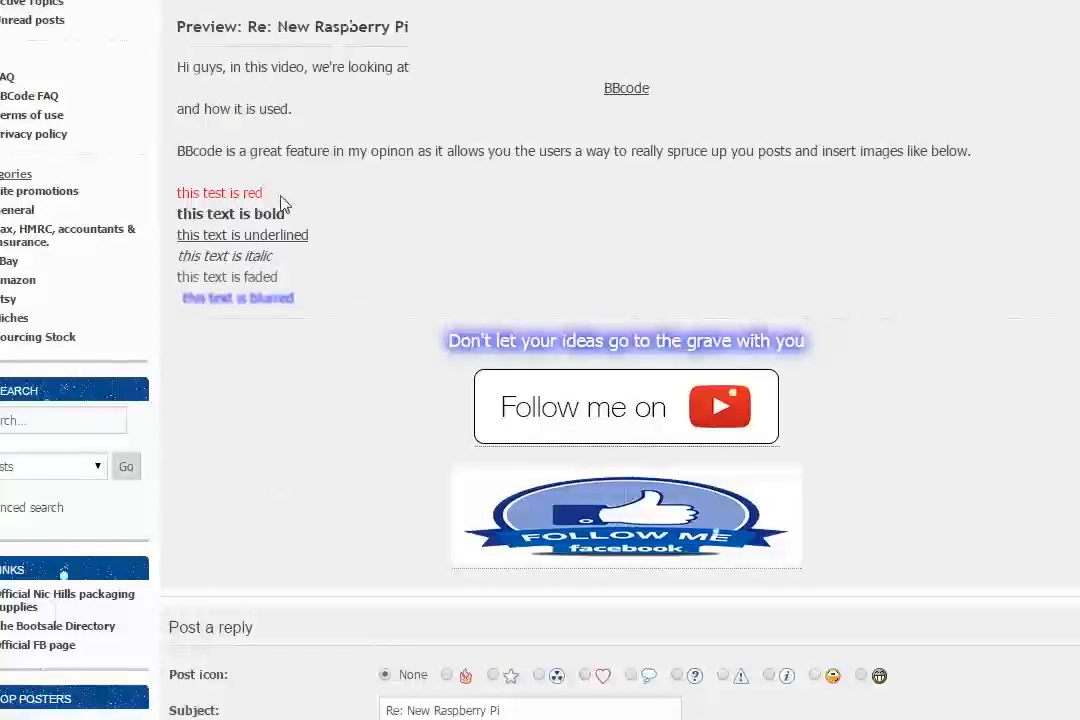
triple_click(177, 196)
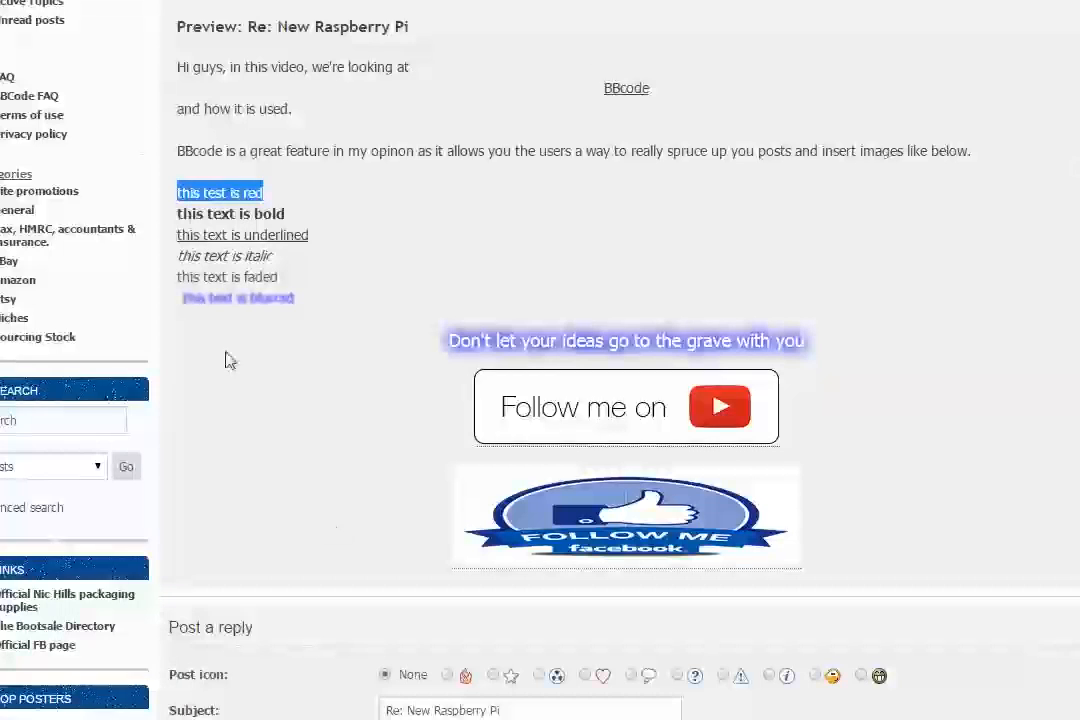
left_click_drag(297, 217, 178, 231)
left_click(326, 243)
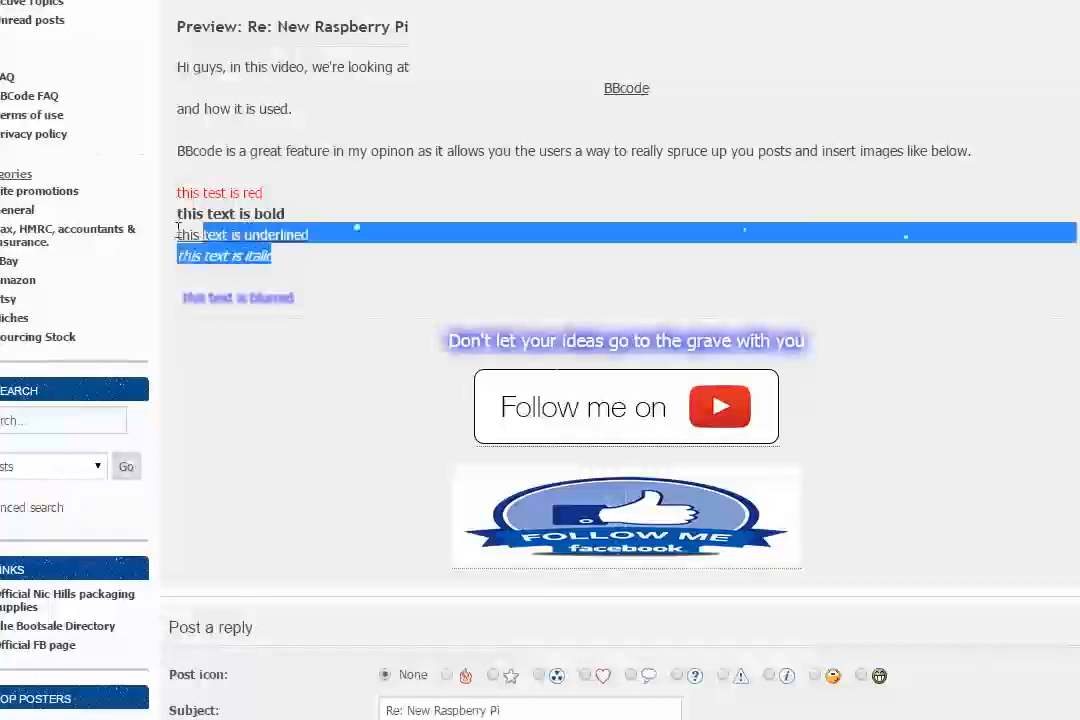
left_click(292, 254)
left_click_drag(273, 256, 175, 253)
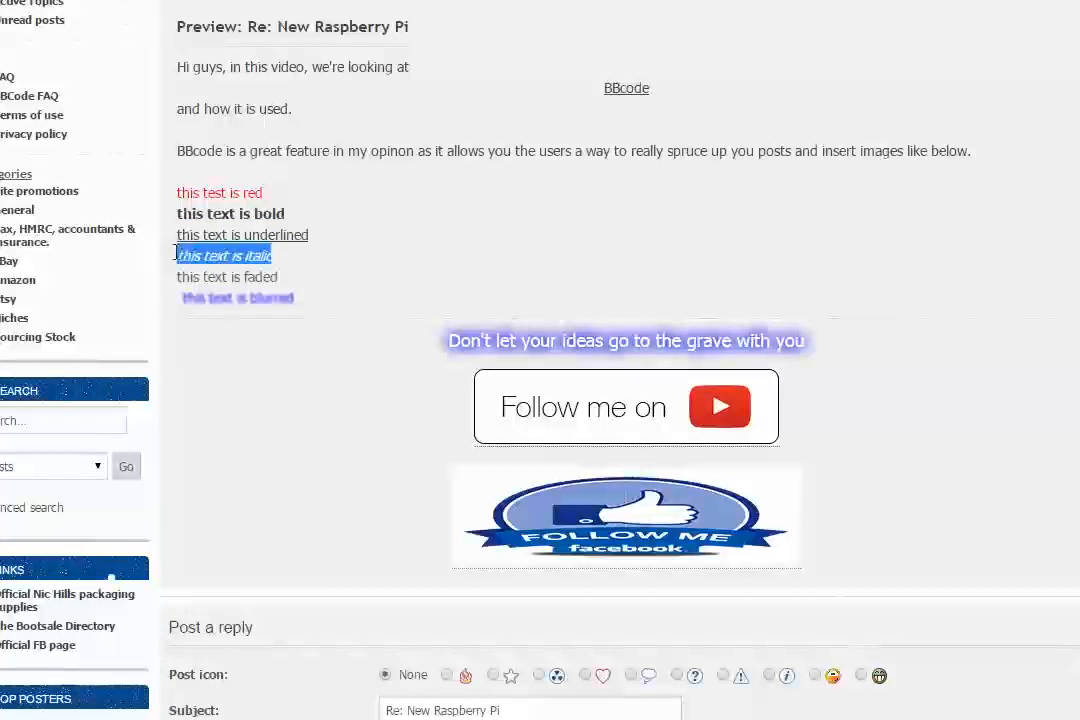
left_click(236, 276)
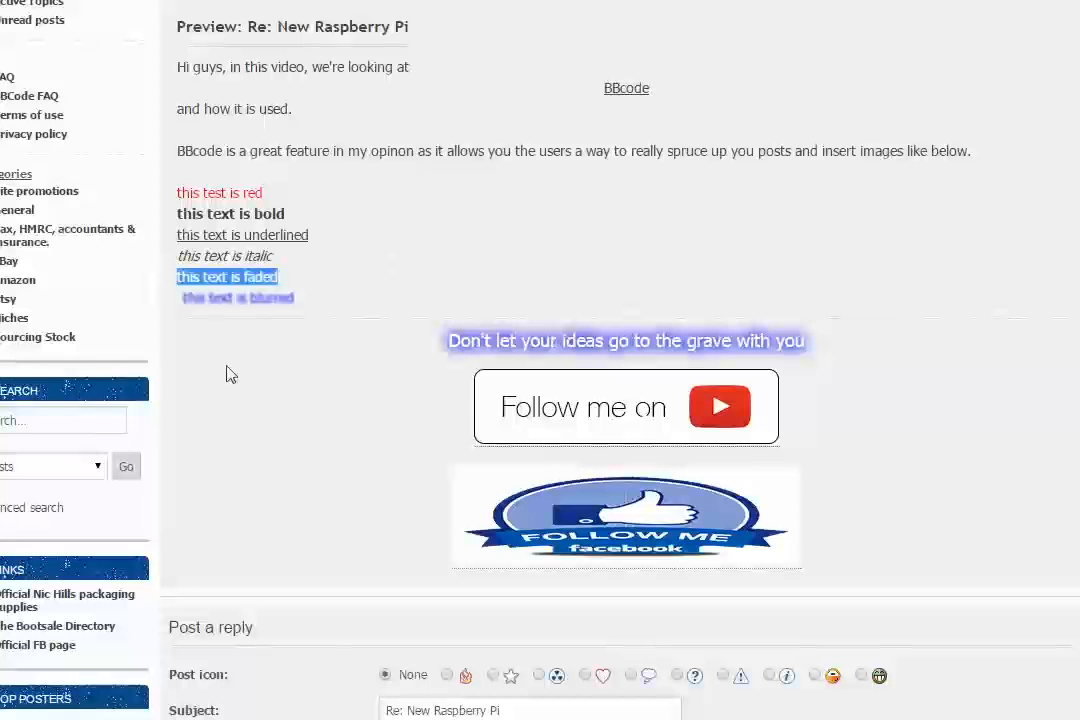
left_click_drag(291, 297, 164, 299)
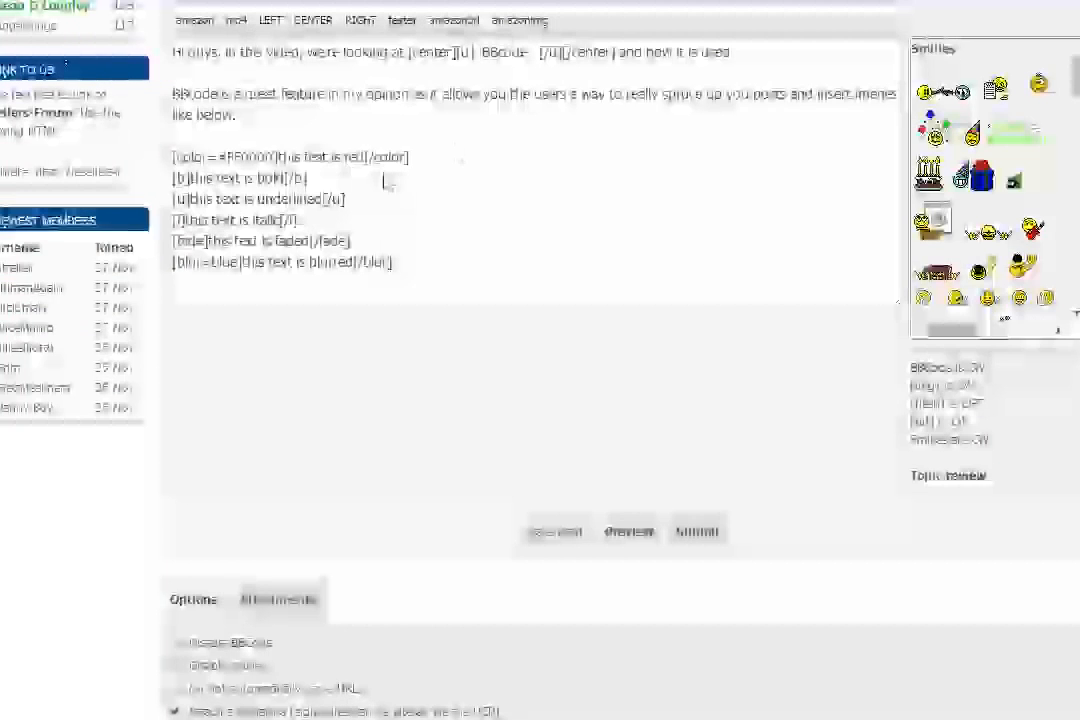
Step: Examine the opening and closing tags around the bold and red lines in the reply text
scroll(440, 220, "up", 2)
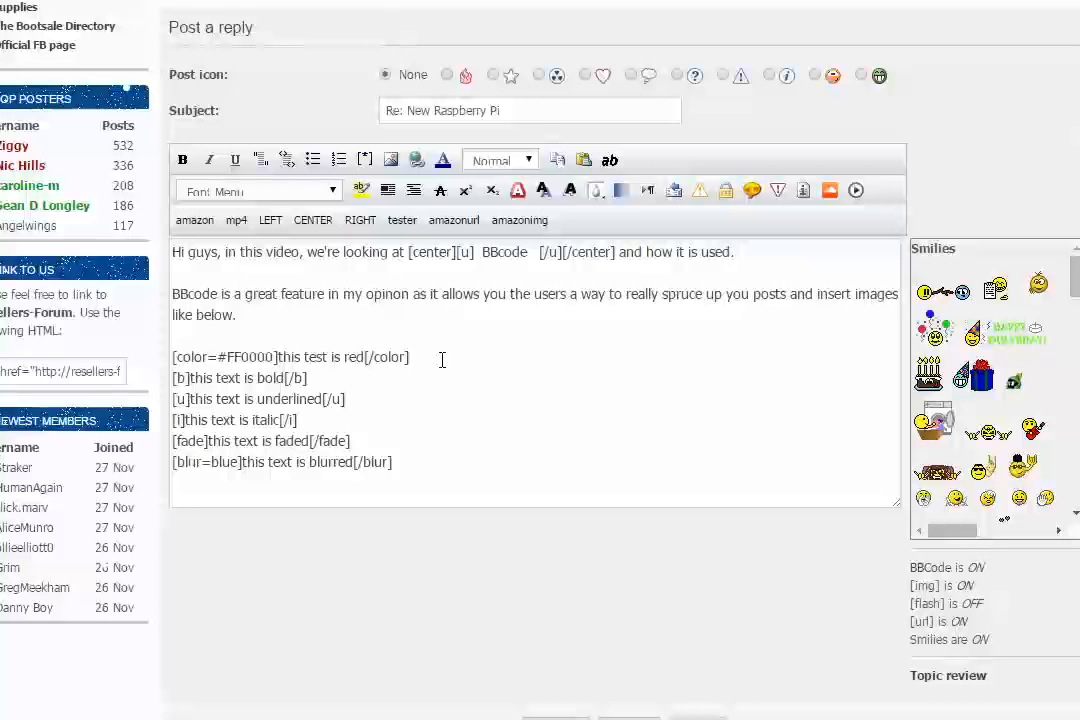
left_click_drag(341, 377, 163, 376)
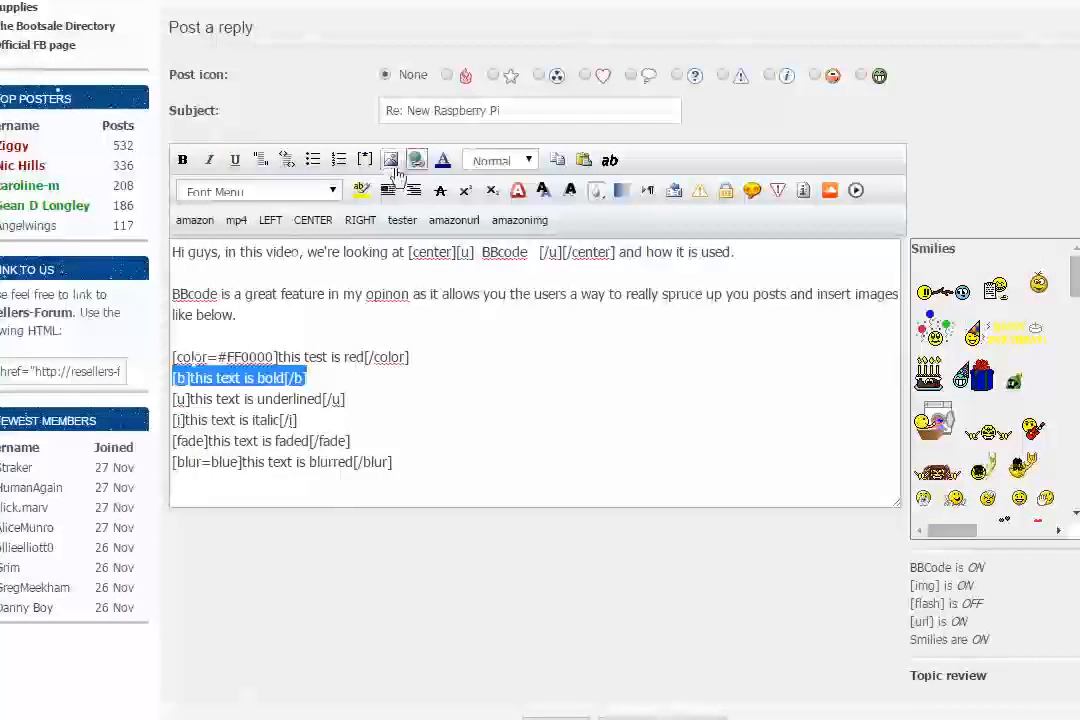
left_click(247, 361)
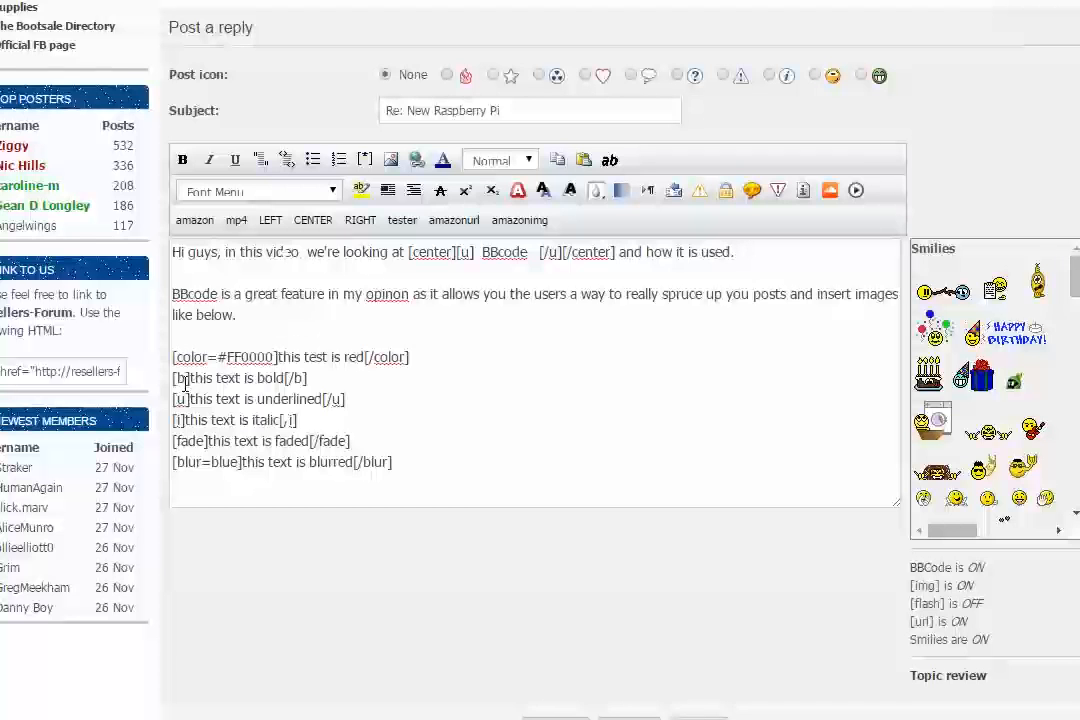
Step: Insert a blank line between the faded line and the blurred line in the reply text
left_click_drag(391, 424, 398, 442)
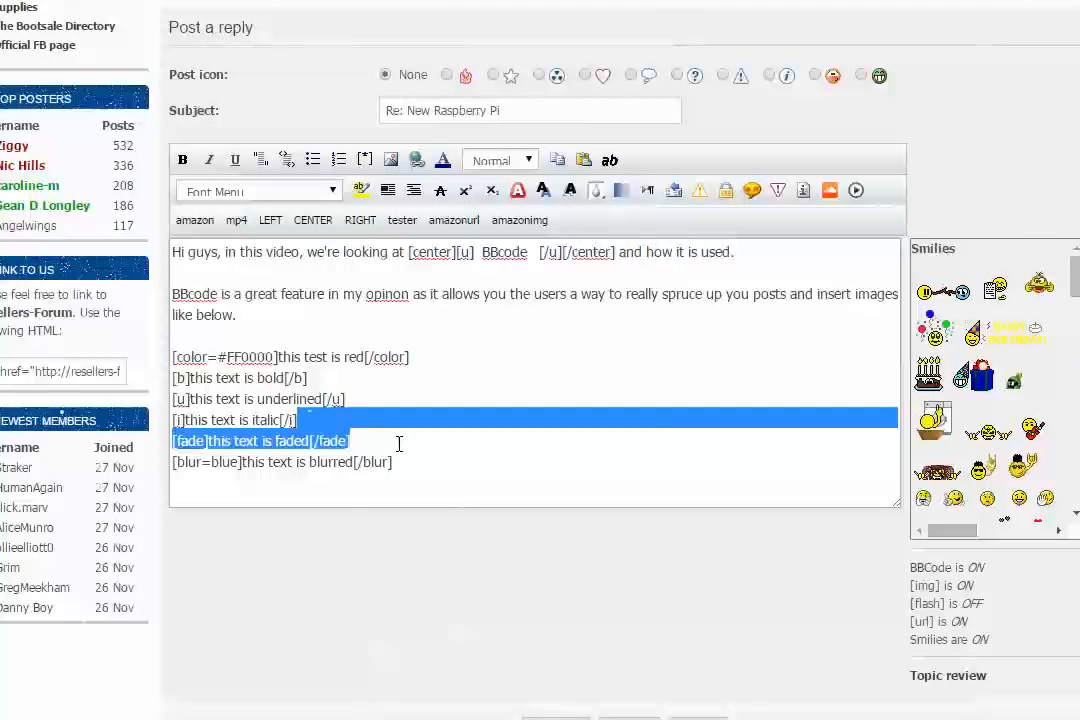
left_click(396, 442)
key("Return")
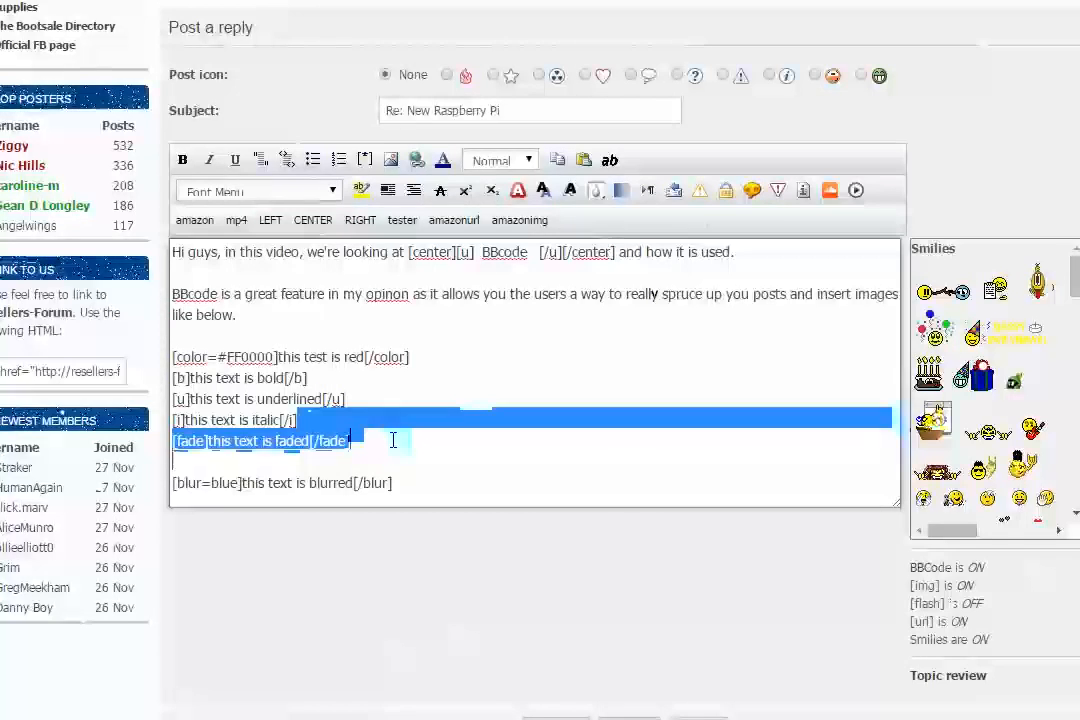
Step: Wrap the whole blurred line, including its blur tags, in nested [shadow=blue], [dropshadow=blue], [glow=red] and [center] tags
scroll(338, 435, "down", 2)
left_click_drag(410, 288, 260, 280)
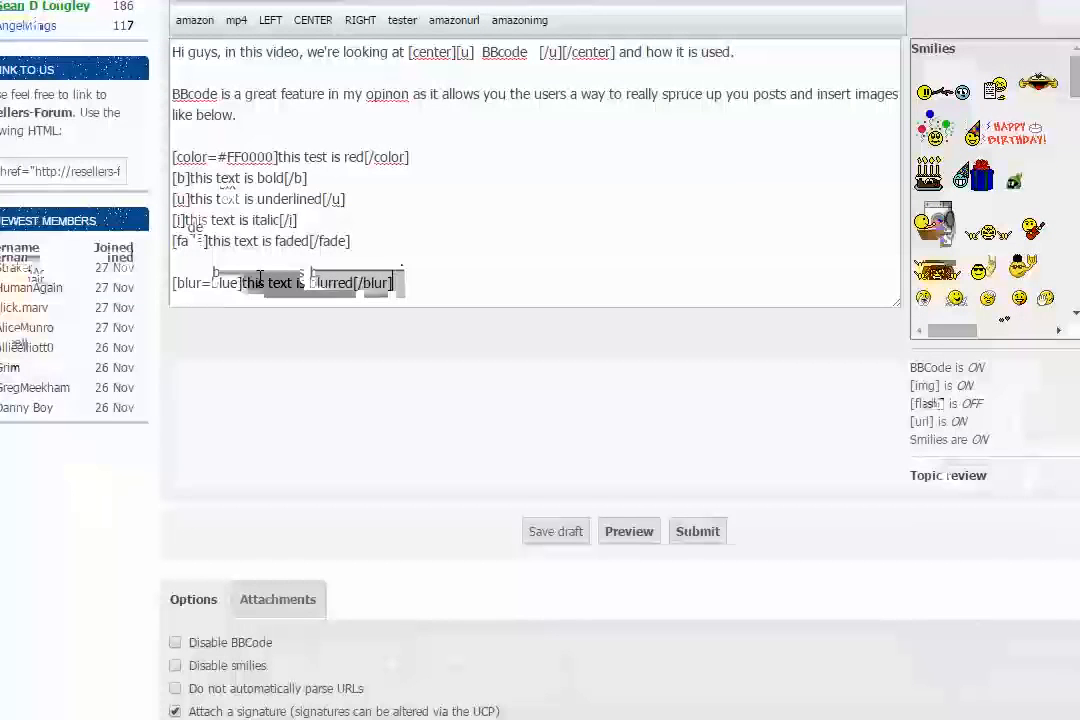
left_click(405, 283)
left_click_drag(405, 283, 168, 283)
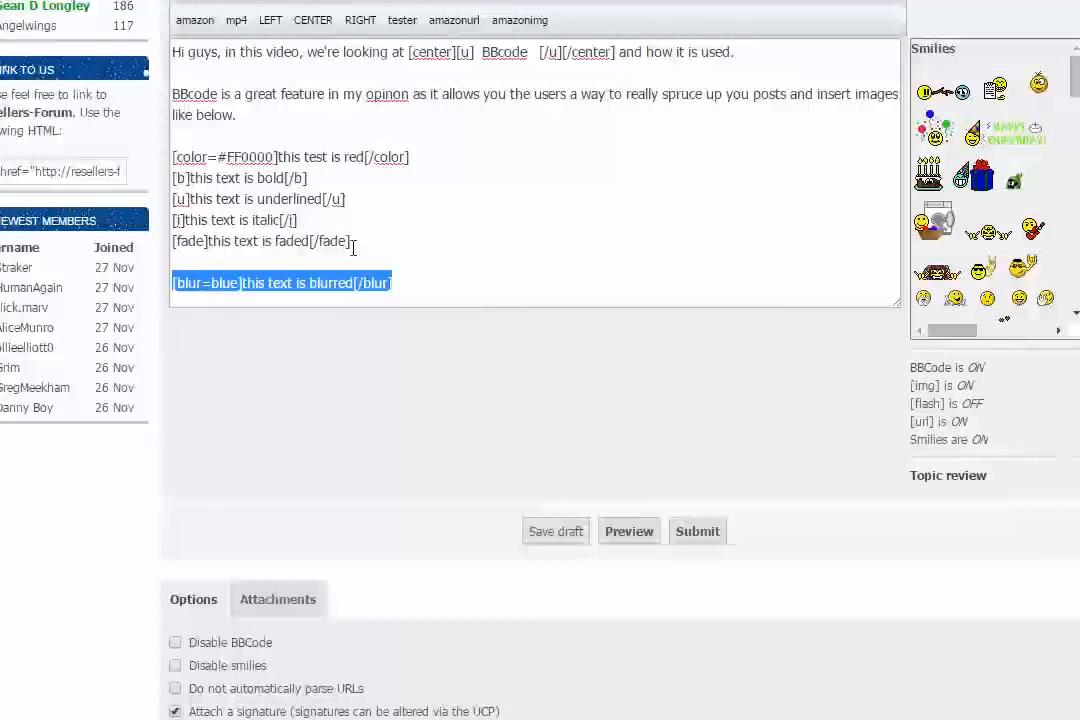
left_click(204, 5)
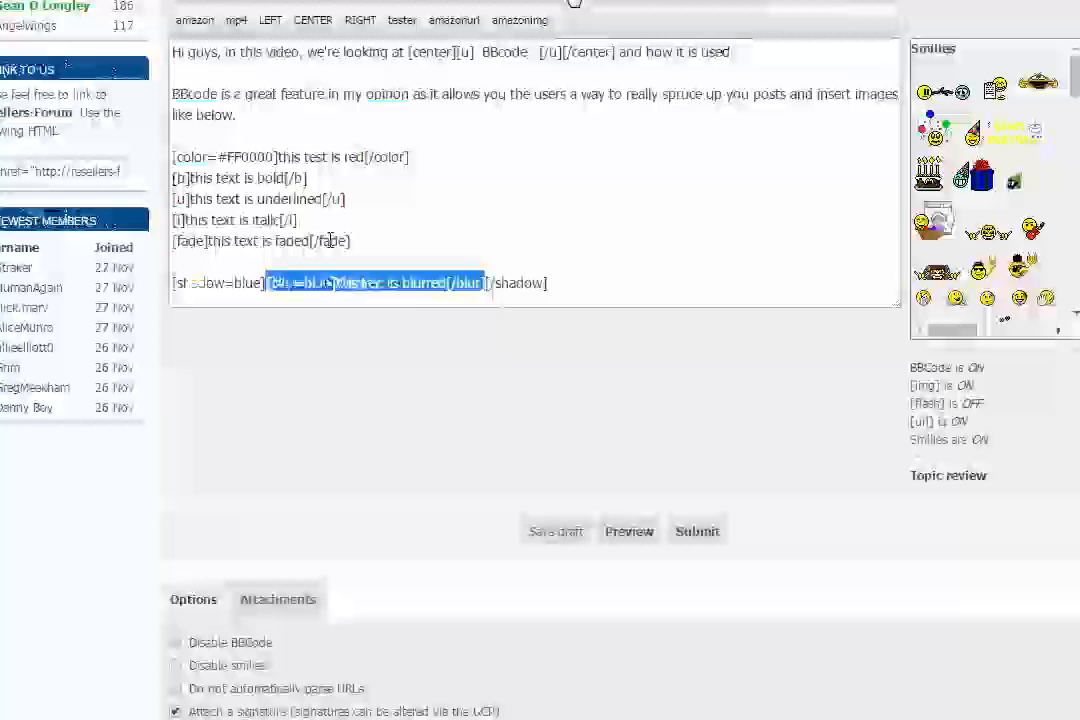
left_click(530, 3)
left_click(520, 3)
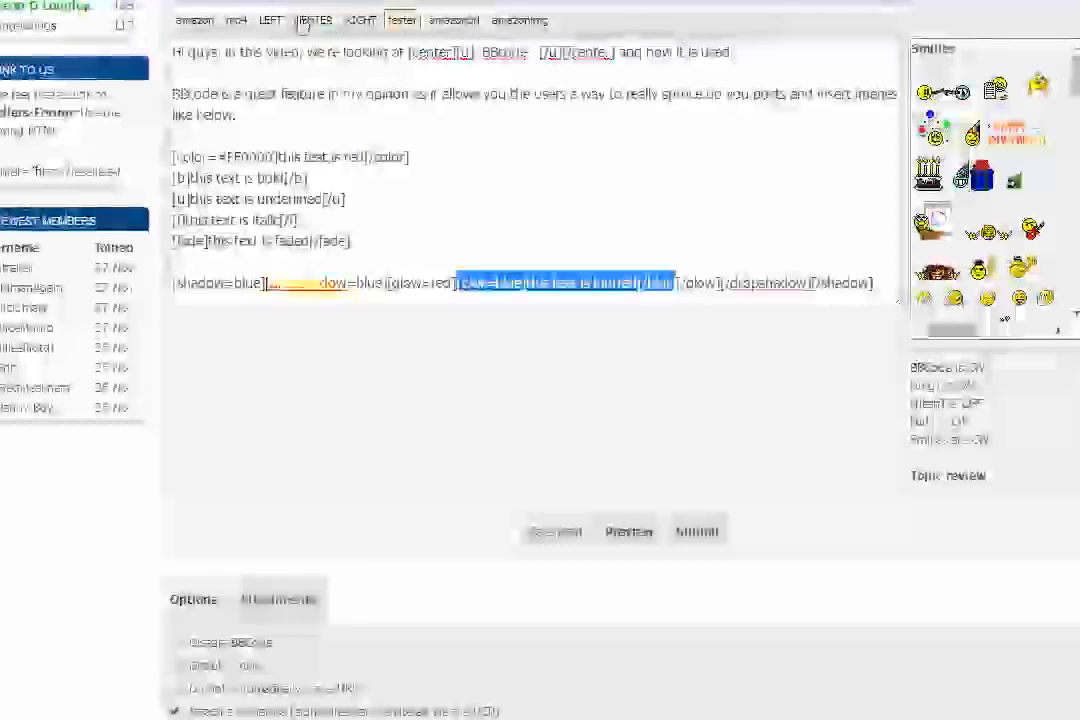
left_click(303, 21)
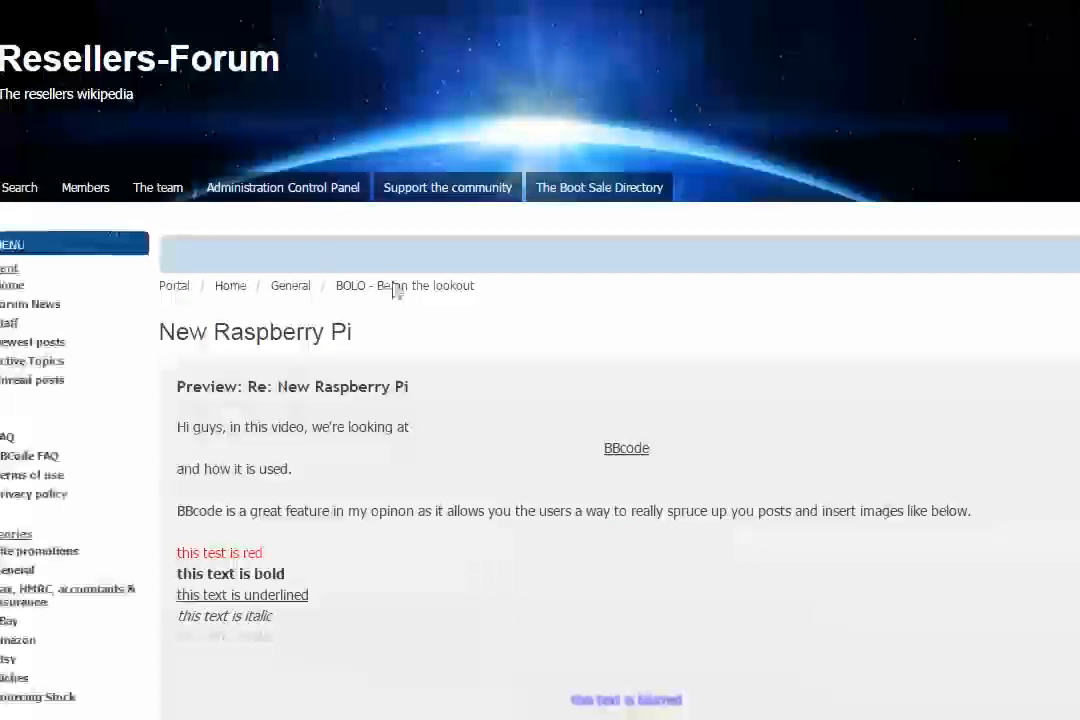
Step: Preview the reply and check how the blurred line is rendered with the combined shadow, dropshadow, glow and center tags
scroll(380, 266, "down", 5)
scroll(377, 265, "down", 2)
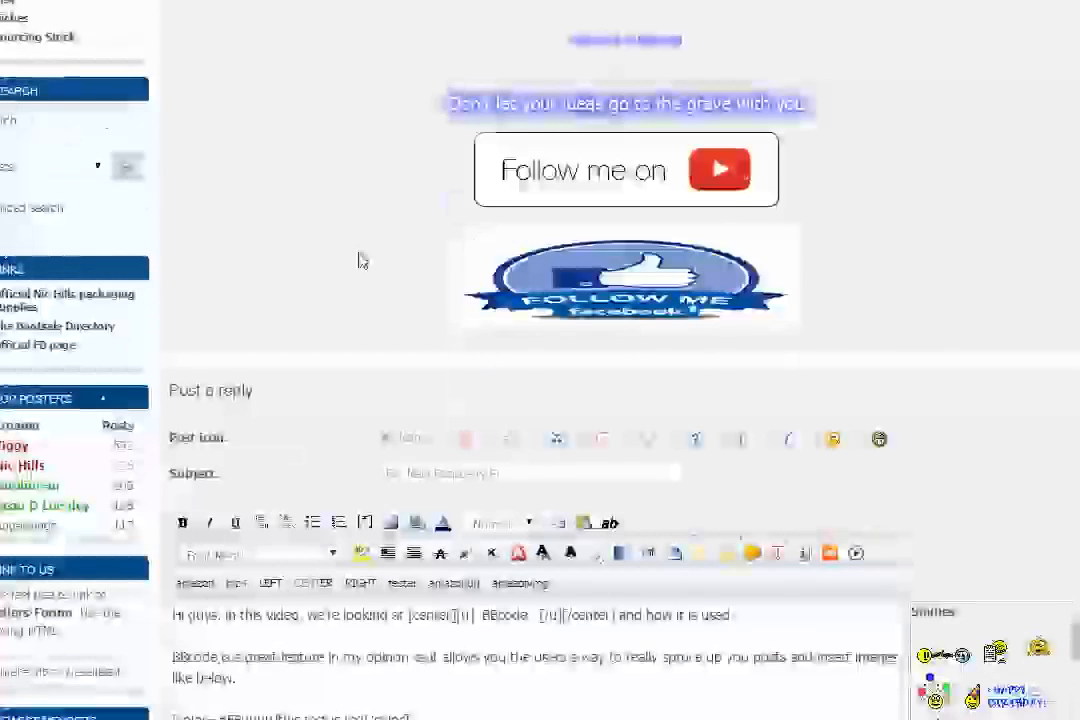
scroll(558, 152, "up", 1)
left_click_drag(569, 139, 690, 138)
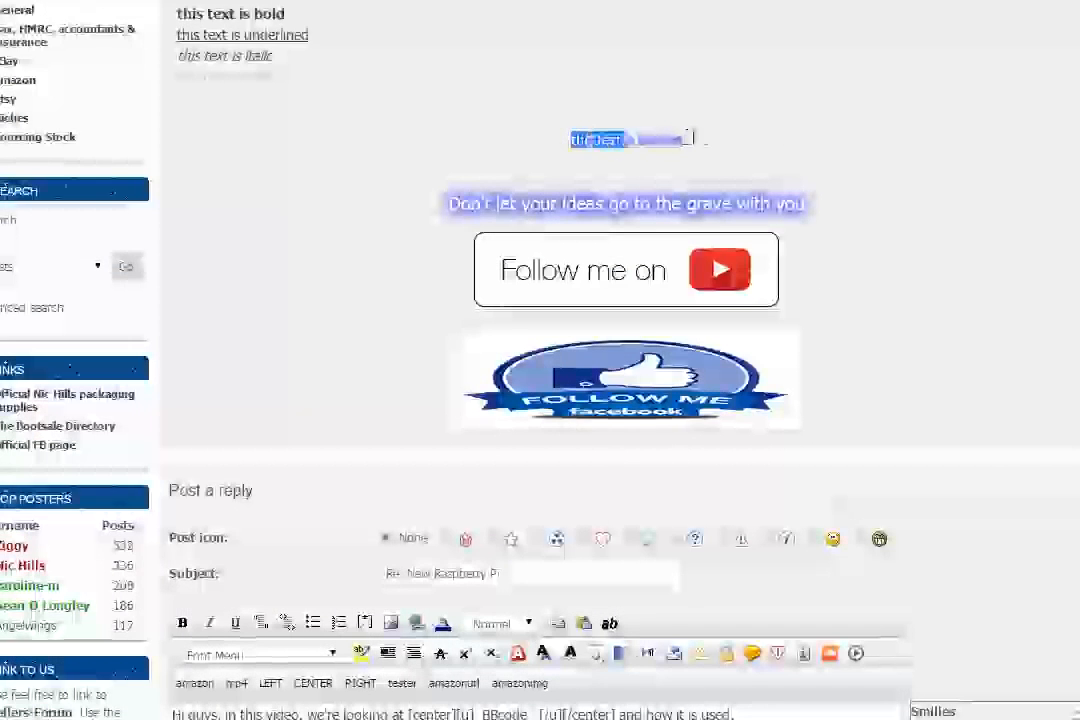
left_click(328, 188)
Step: Remove the [blur=blue] and [/blur] tags around "this text is blurred", keeping the surrounding shadow, dropshadow, glow and center tags
scroll(328, 188, "down", 7)
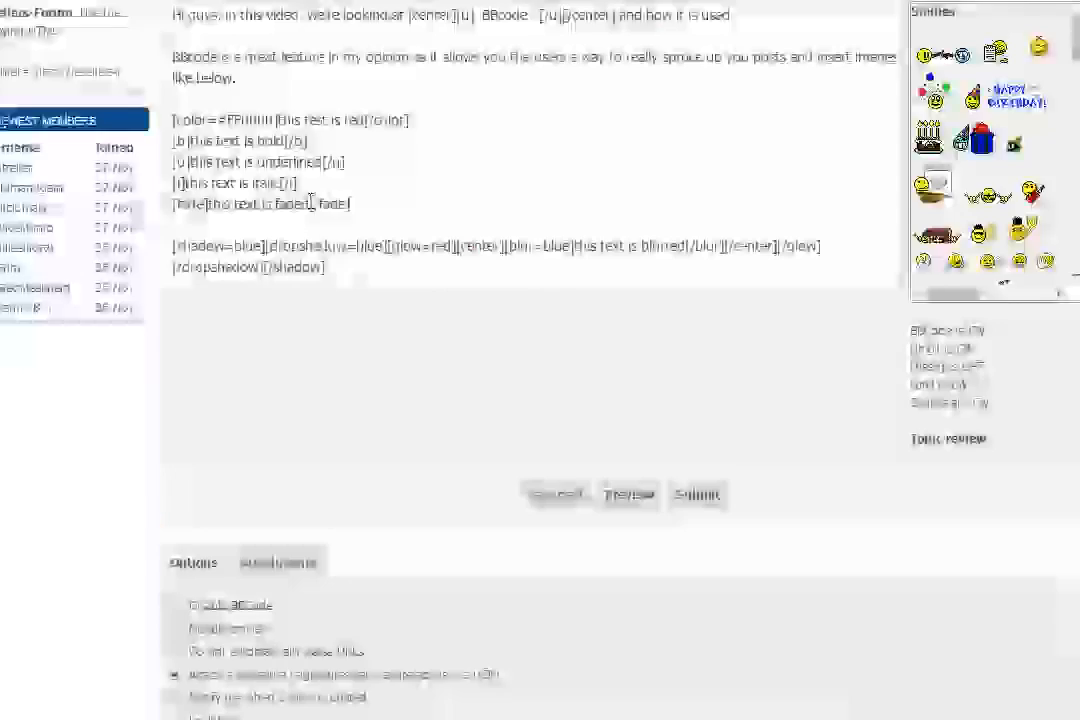
scroll(357, 194, "down", 3)
scroll(544, 135, "up", 2)
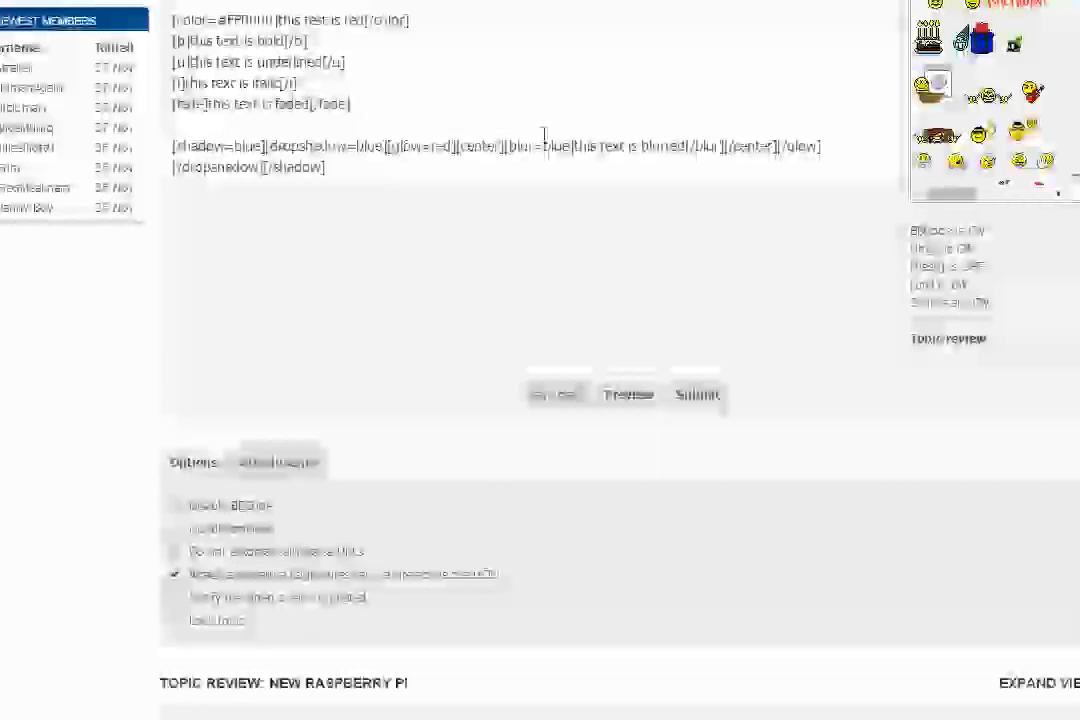
left_click_drag(506, 146, 580, 143)
key("BackSpace")
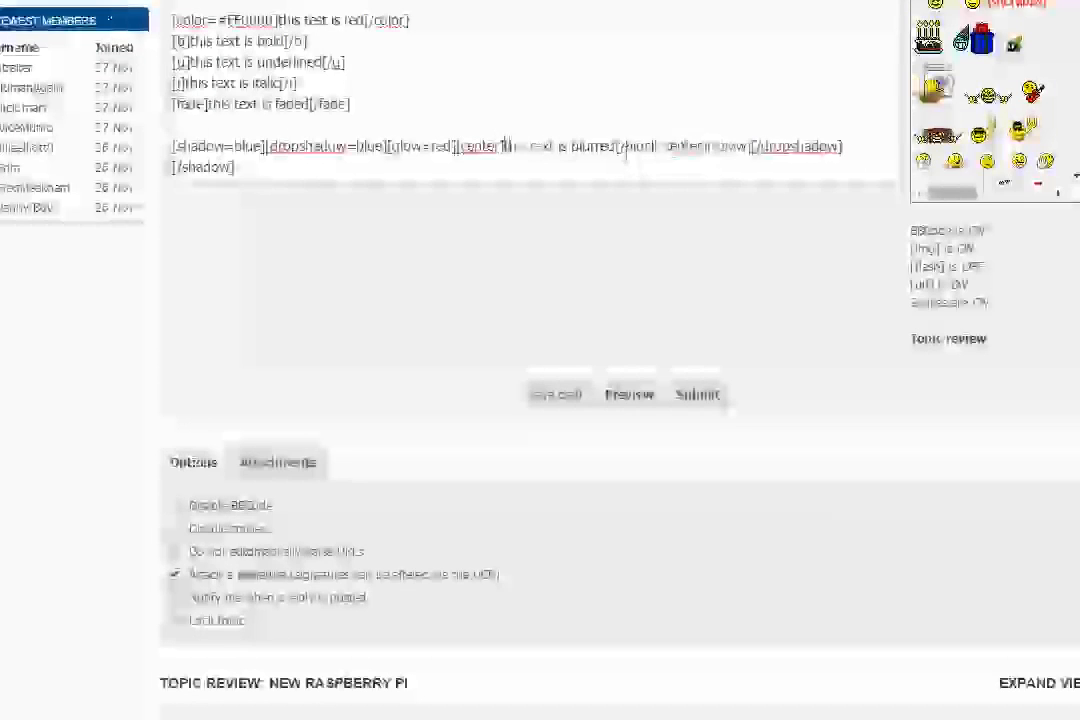
left_click_drag(616, 146, 655, 146)
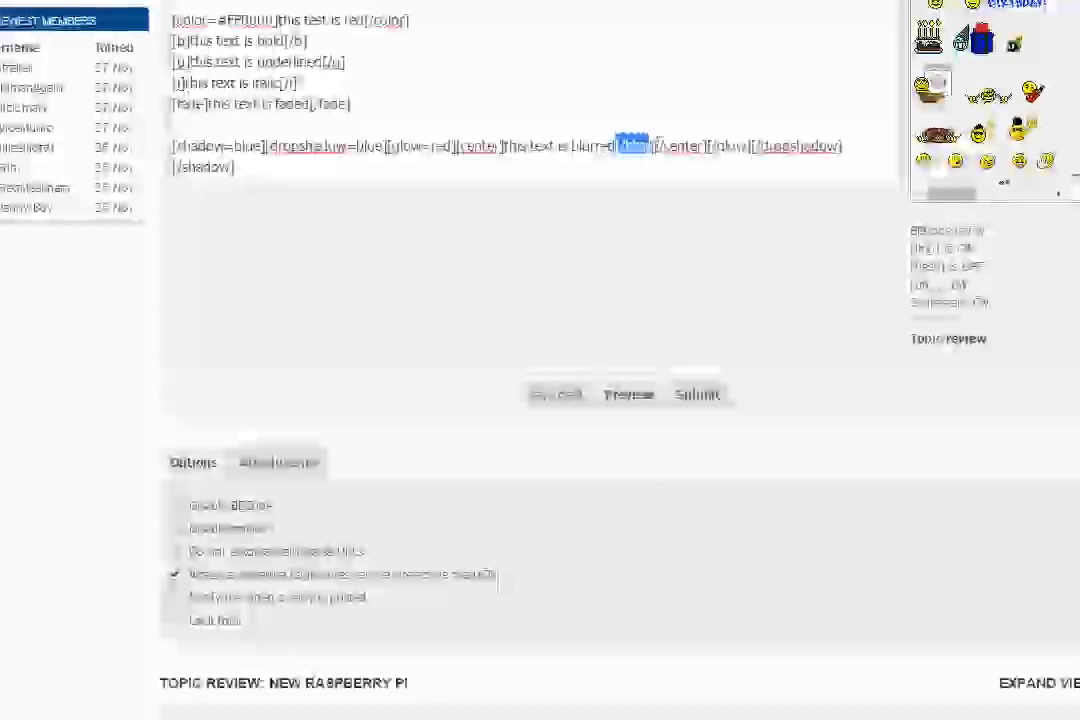
key("BackSpace")
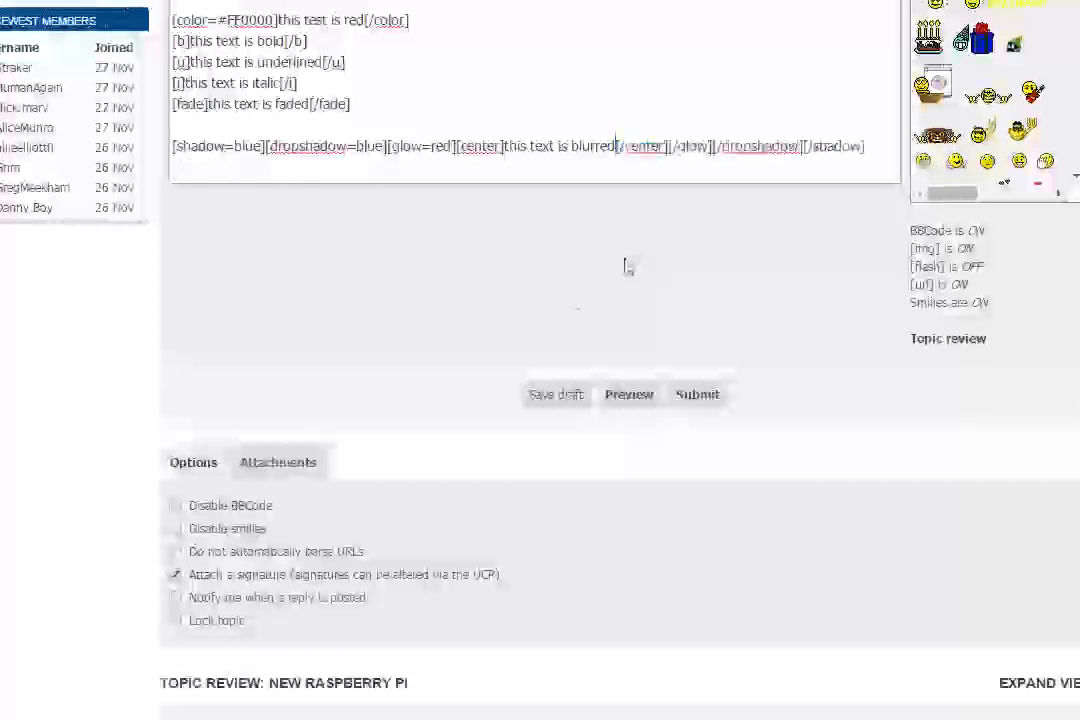
Step: Preview the reply again and check how "this text is blurred" is rendered without the blur tags
left_click(624, 398)
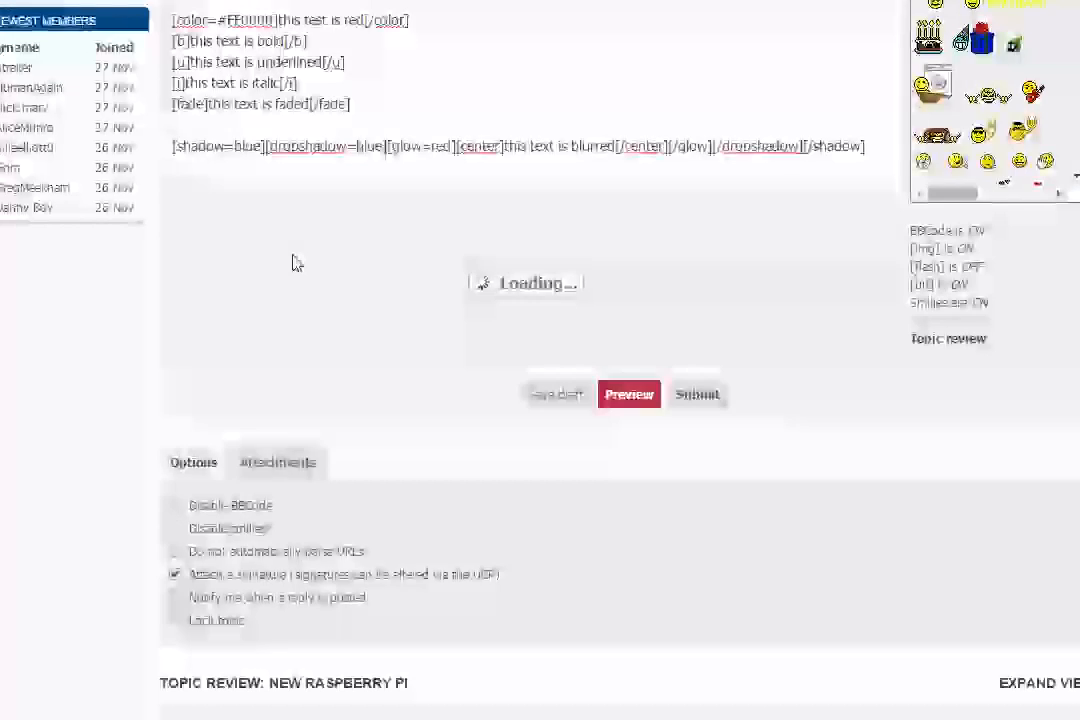
scroll(296, 263, "down", 4)
scroll(587, 130, "up", 2)
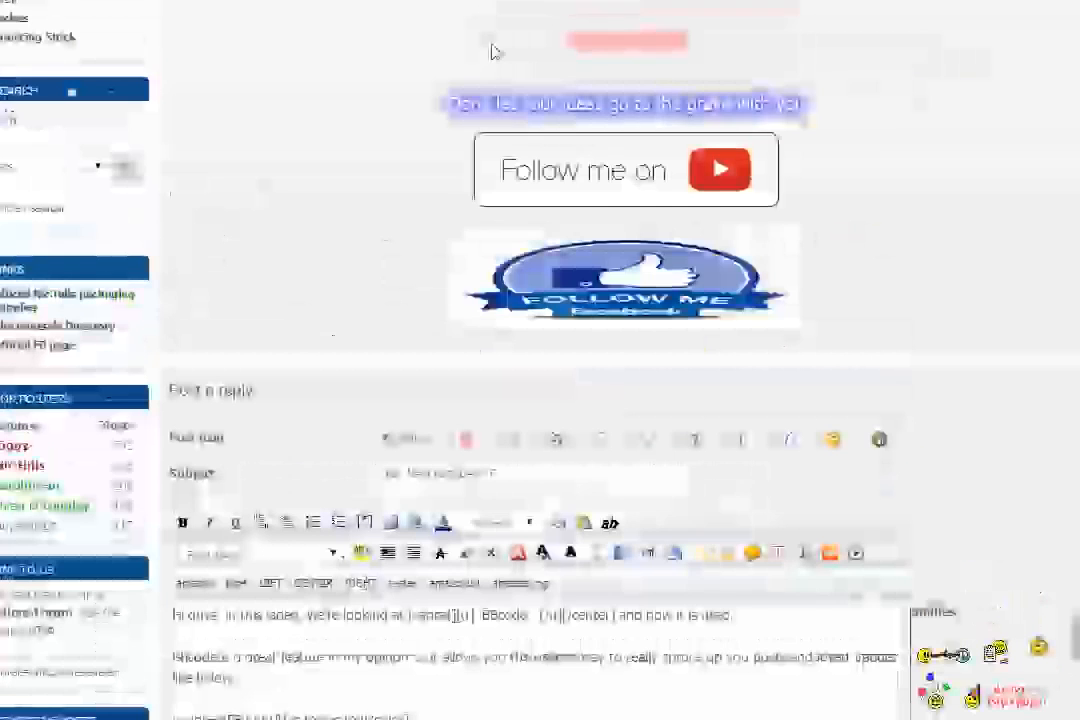
left_click_drag(574, 41, 689, 40)
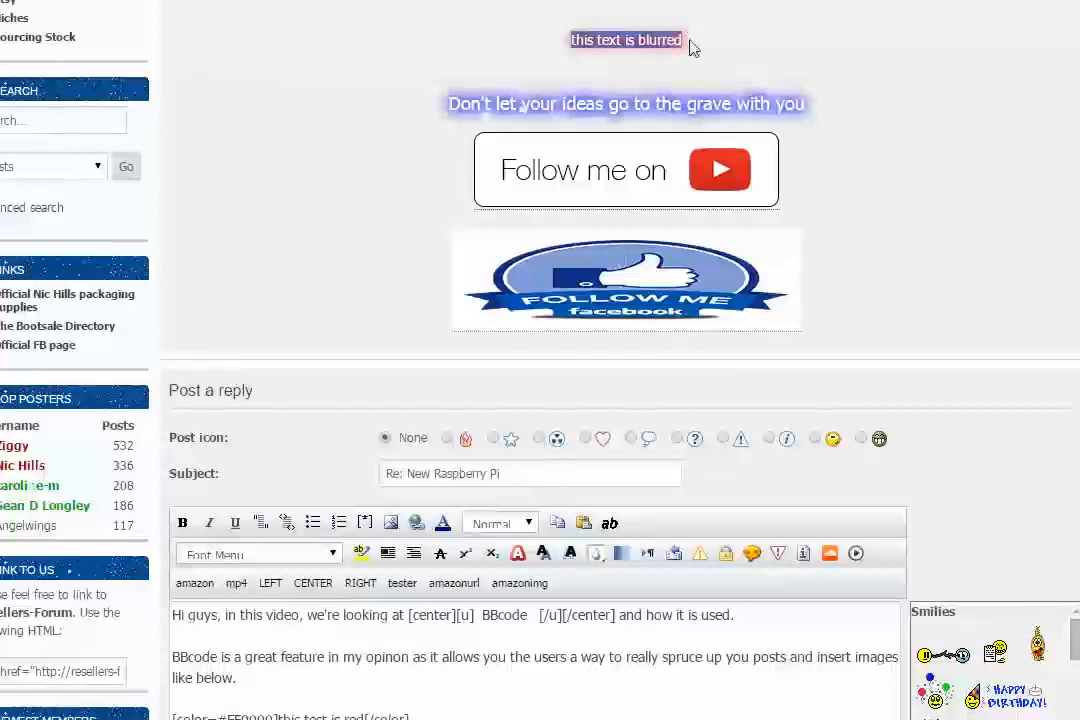
Step: Compare the nested shadow, dropshadow, glow and center tags on the last line with their rendering in the preview
scroll(398, 229, "down", 3)
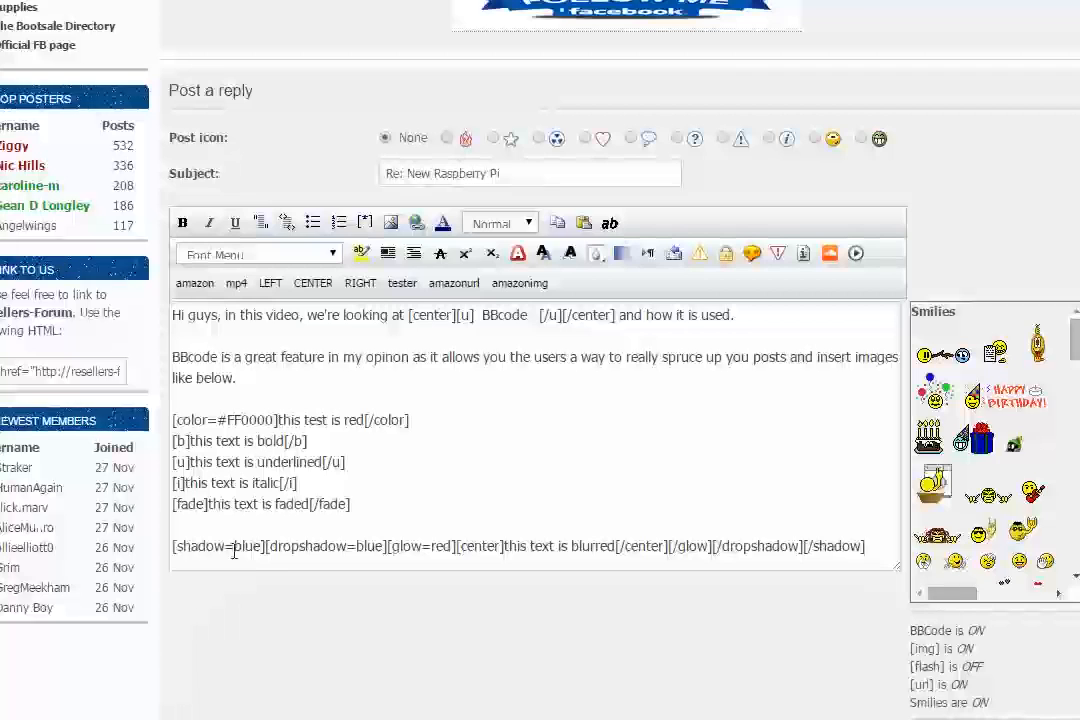
scroll(605, 503, "down", 1)
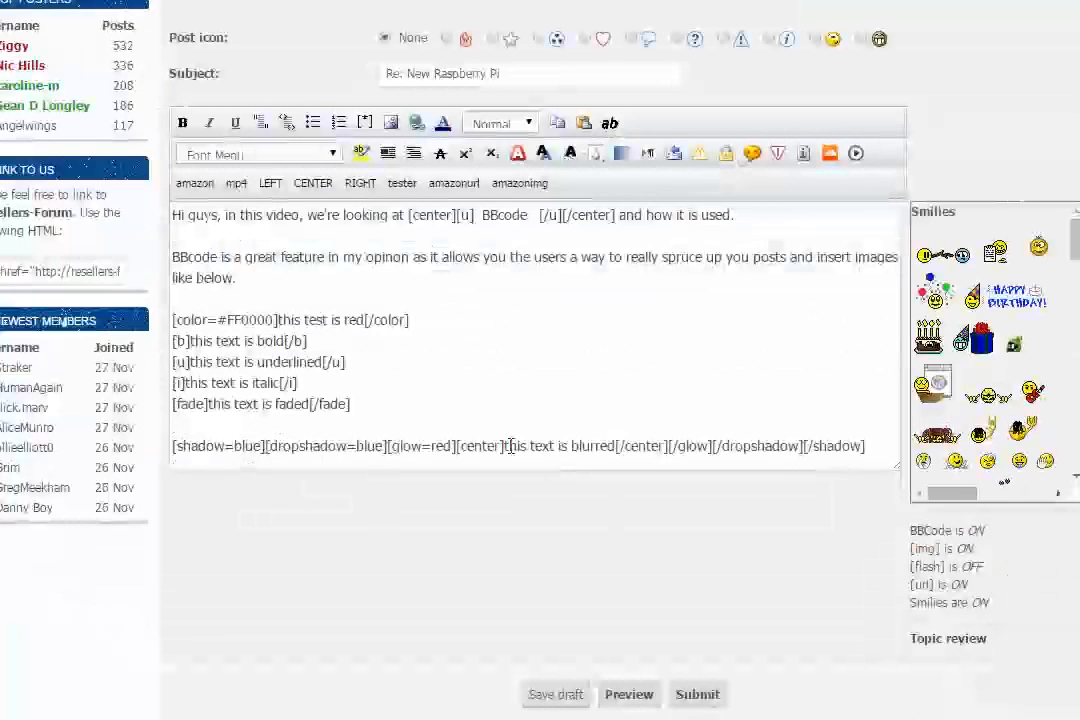
scroll(418, 543, "up", 2)
scroll(418, 543, "up", 4)
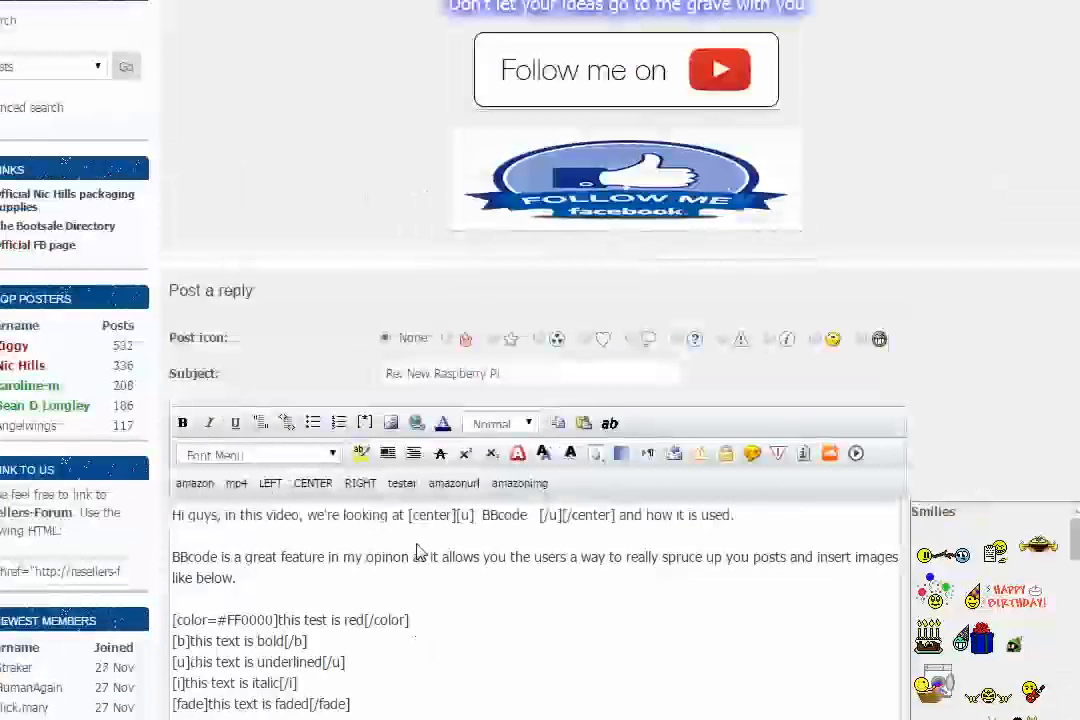
scroll(418, 552, "down", 3)
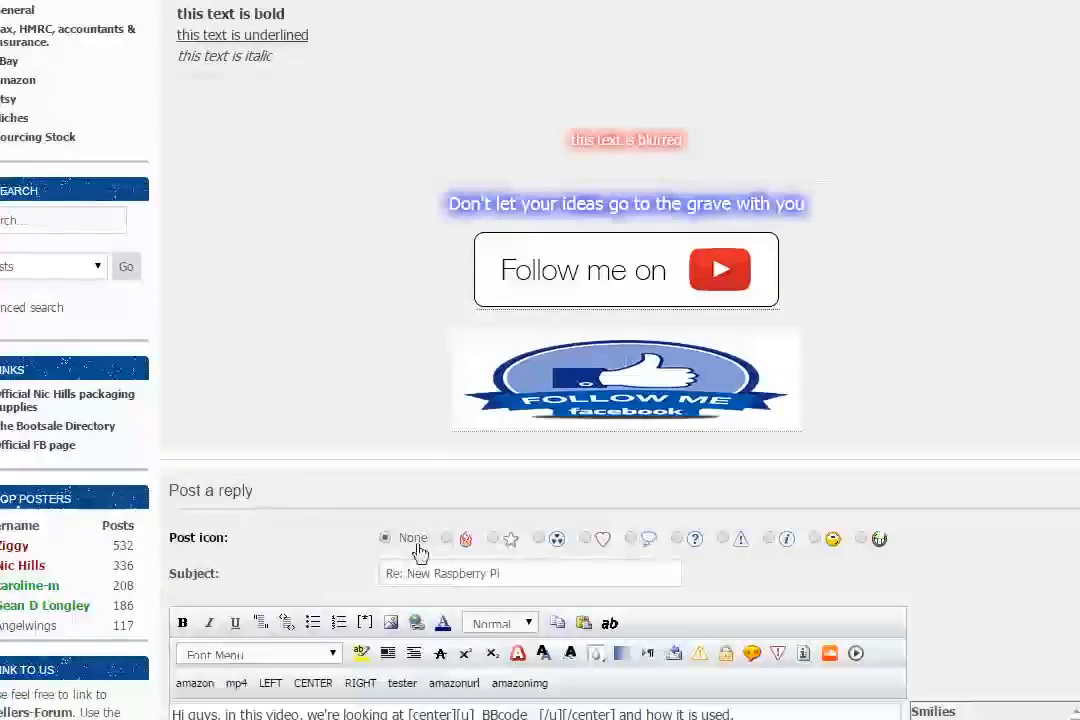
scroll(423, 545, "down", 4)
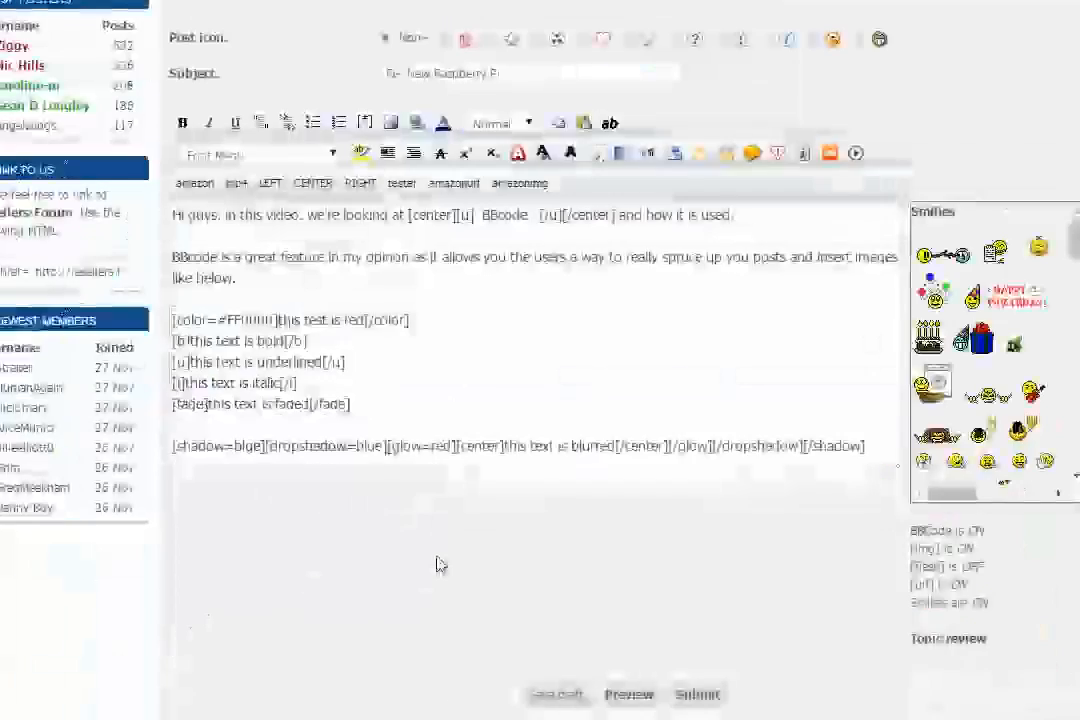
scroll(590, 563, "up", 7)
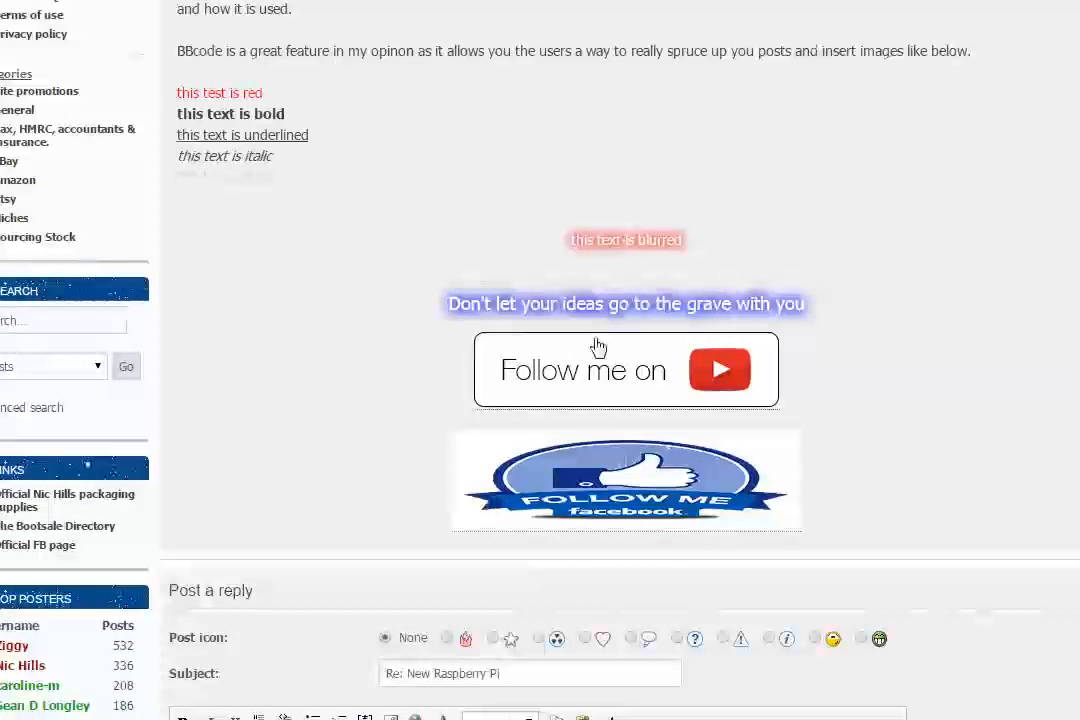
scroll(595, 345, "down", 4)
scroll(449, 452, "down", 2)
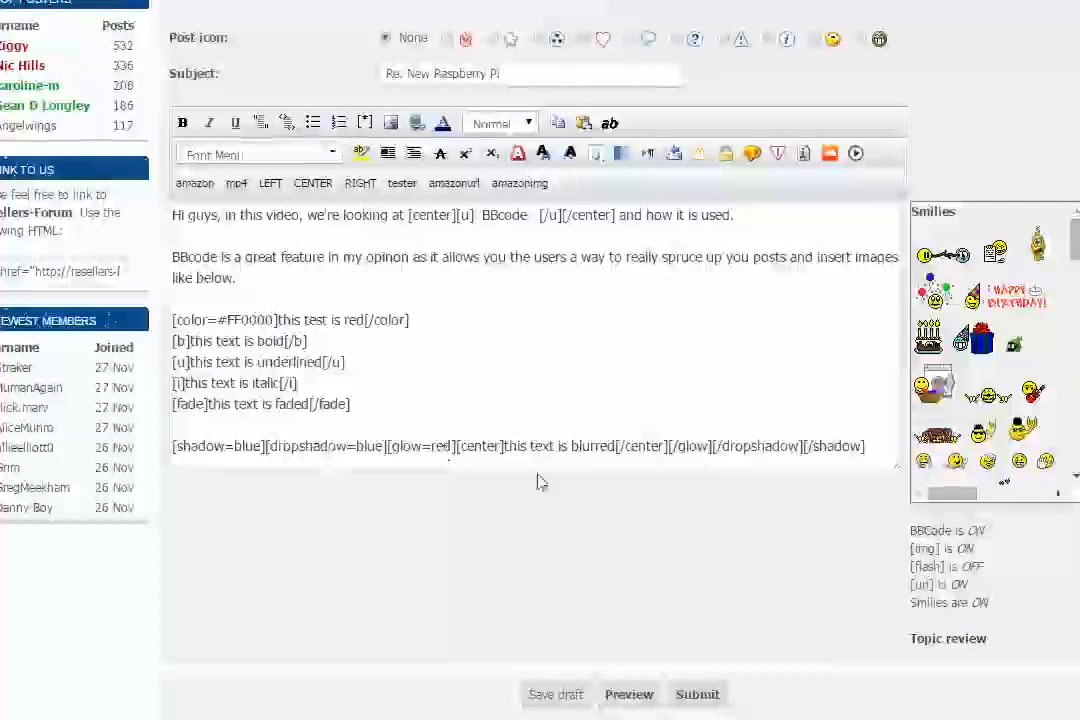
scroll(537, 424, "down", 1)
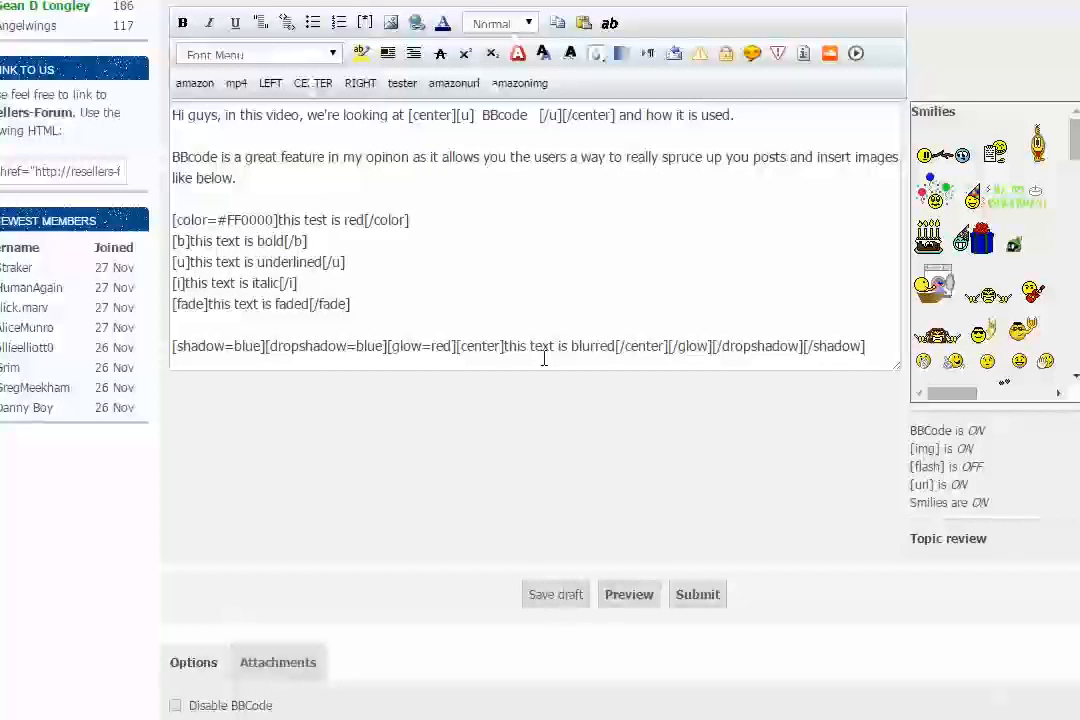
left_click(517, 349)
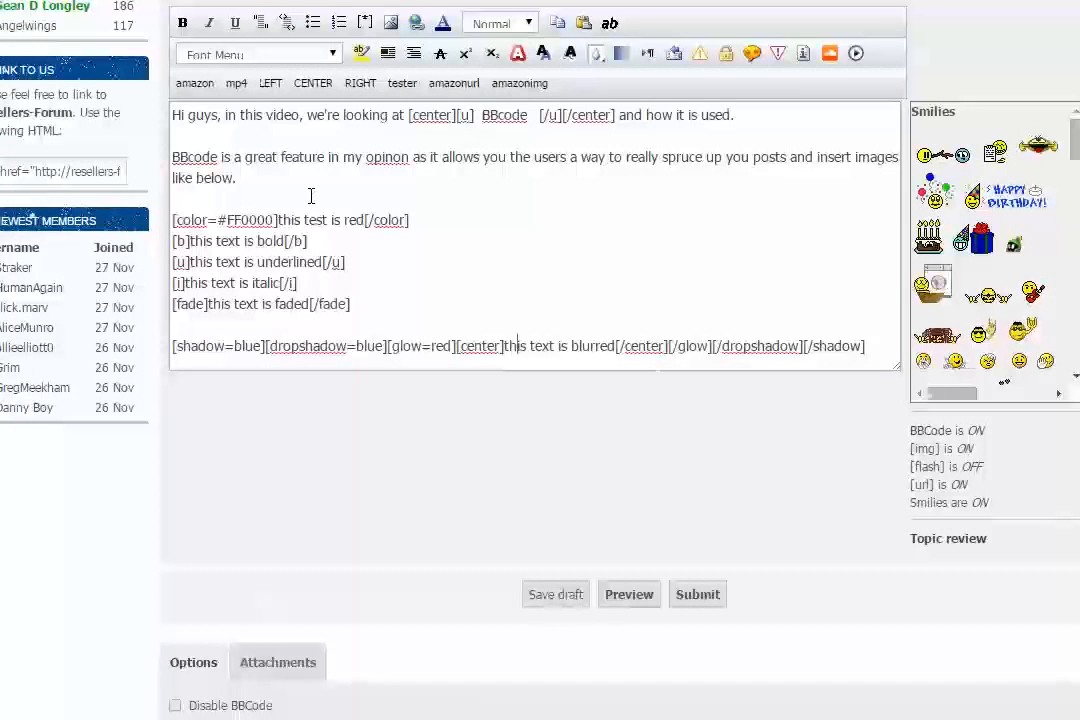
scroll(310, 203, "up", 1)
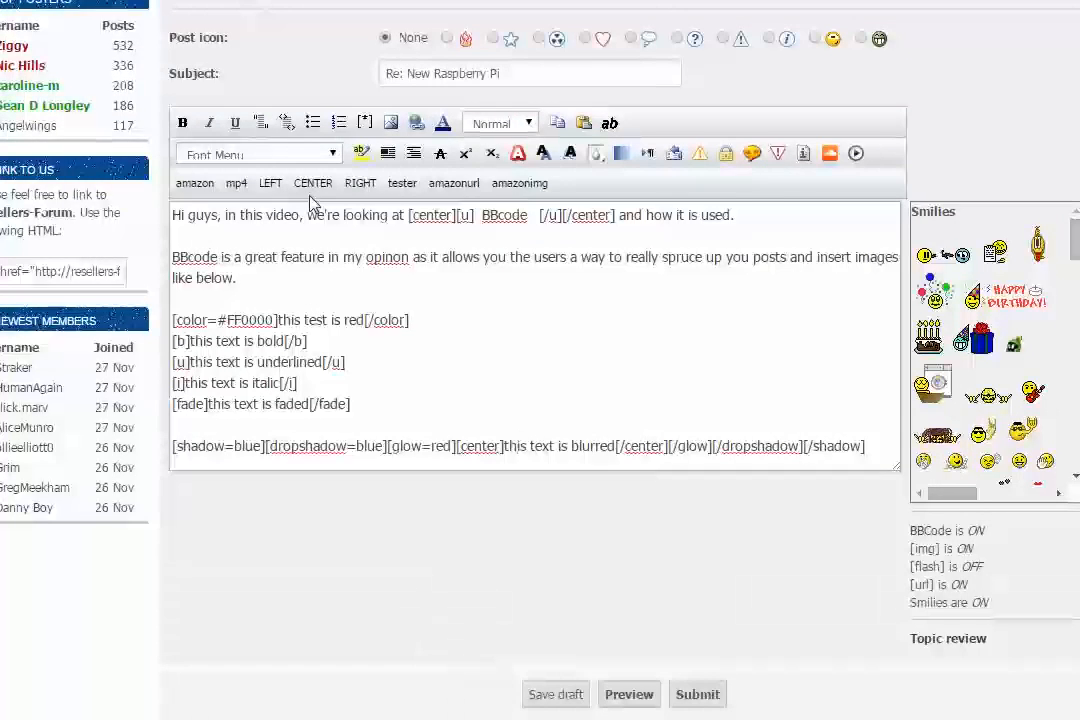